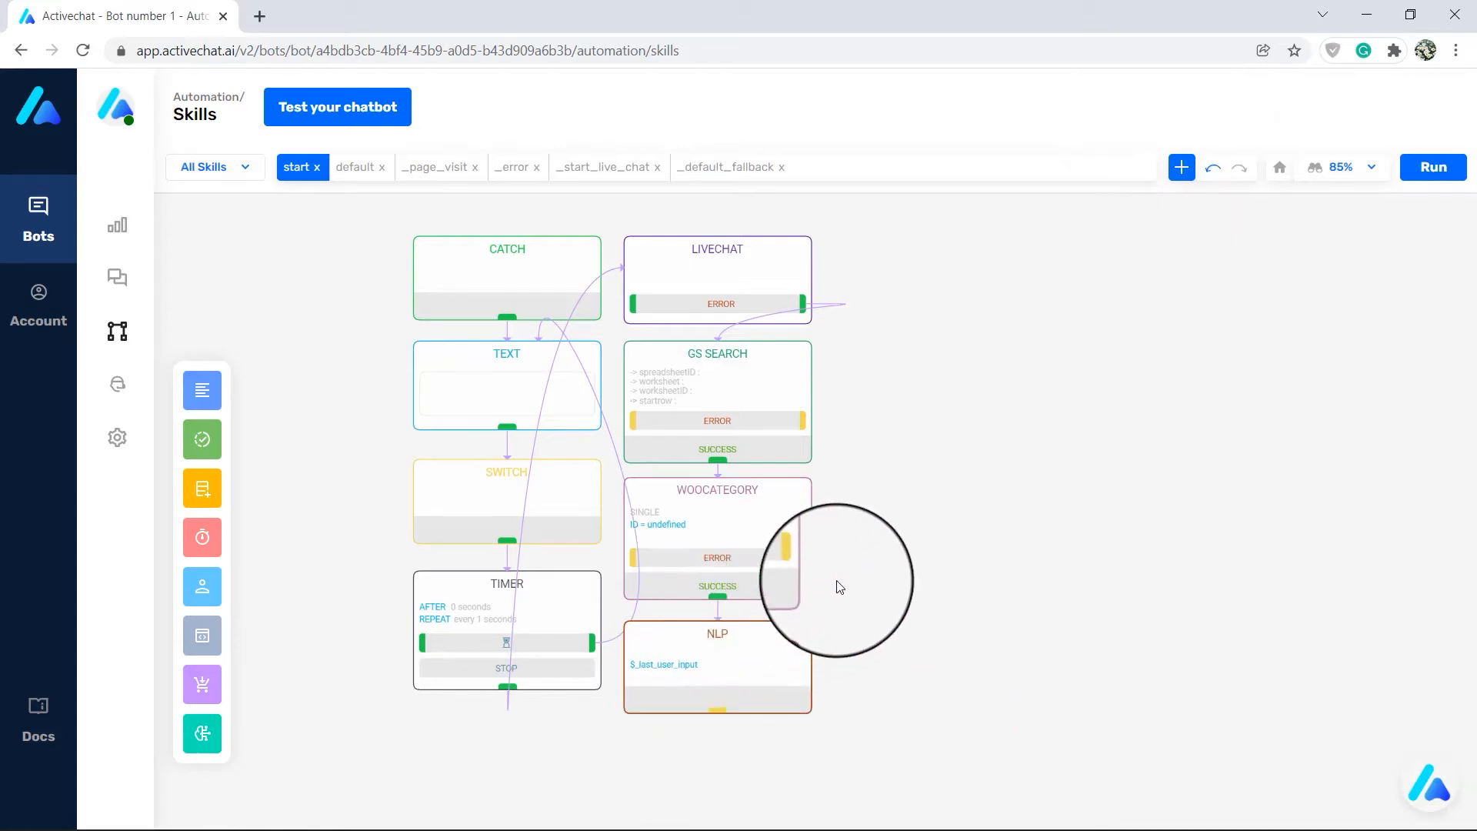
Open the Text block's help article, read through how the block and its buttons work, and close the article.
left_click(511, 401)
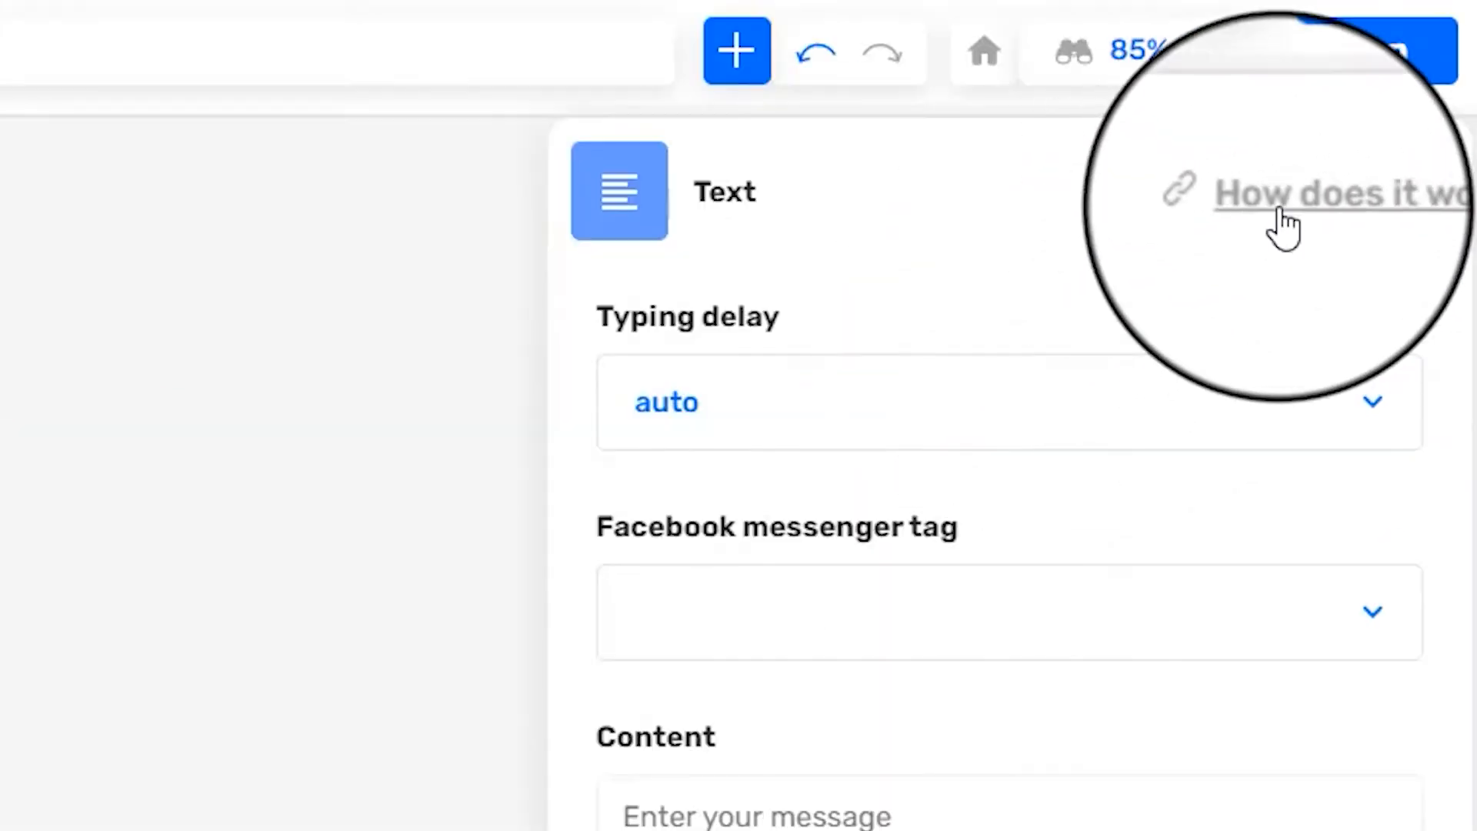
left_click(1397, 235)
scroll(1005, 336, "down", 5)
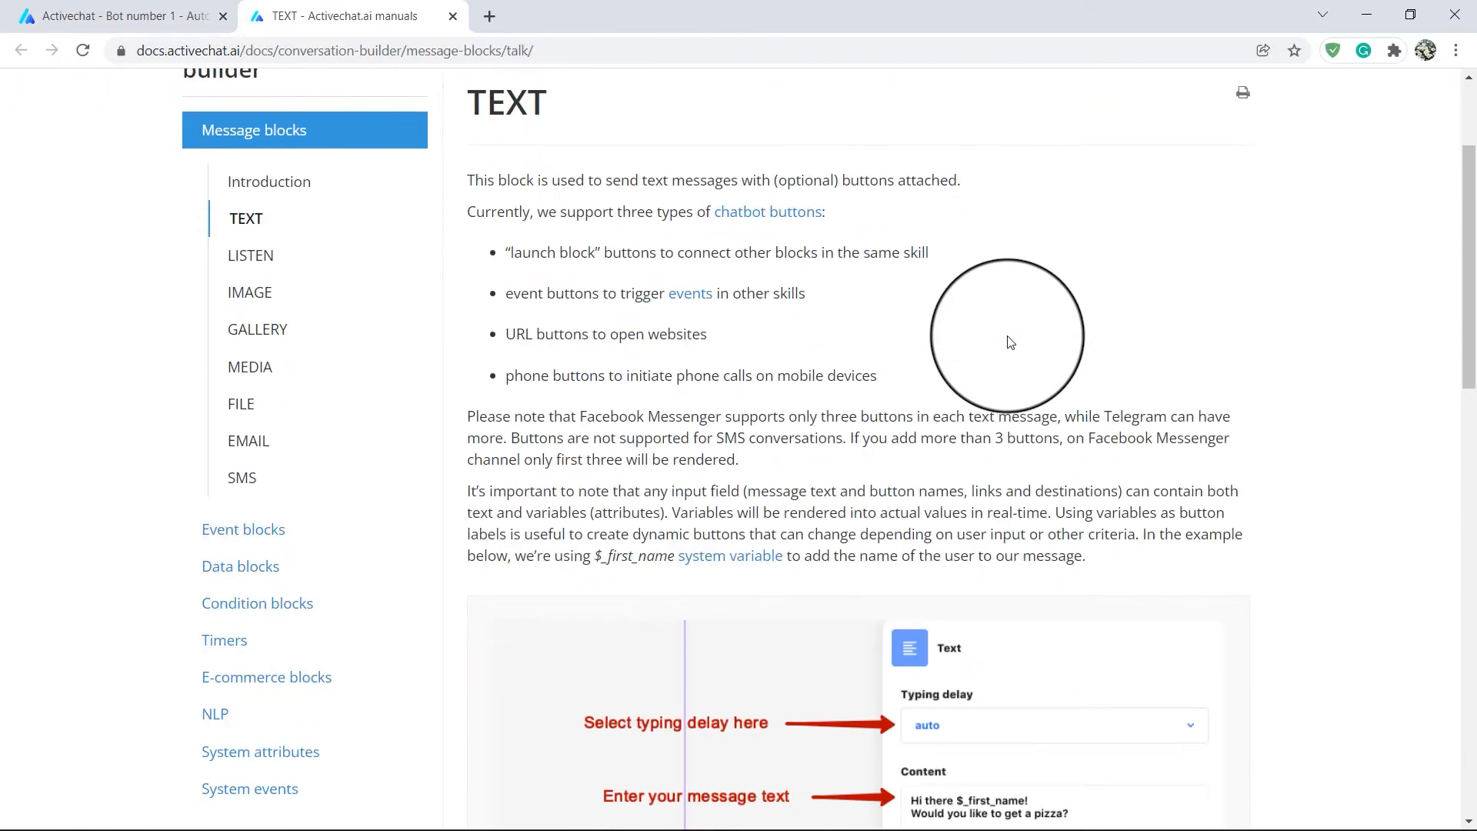
scroll(1007, 342, "down", 15)
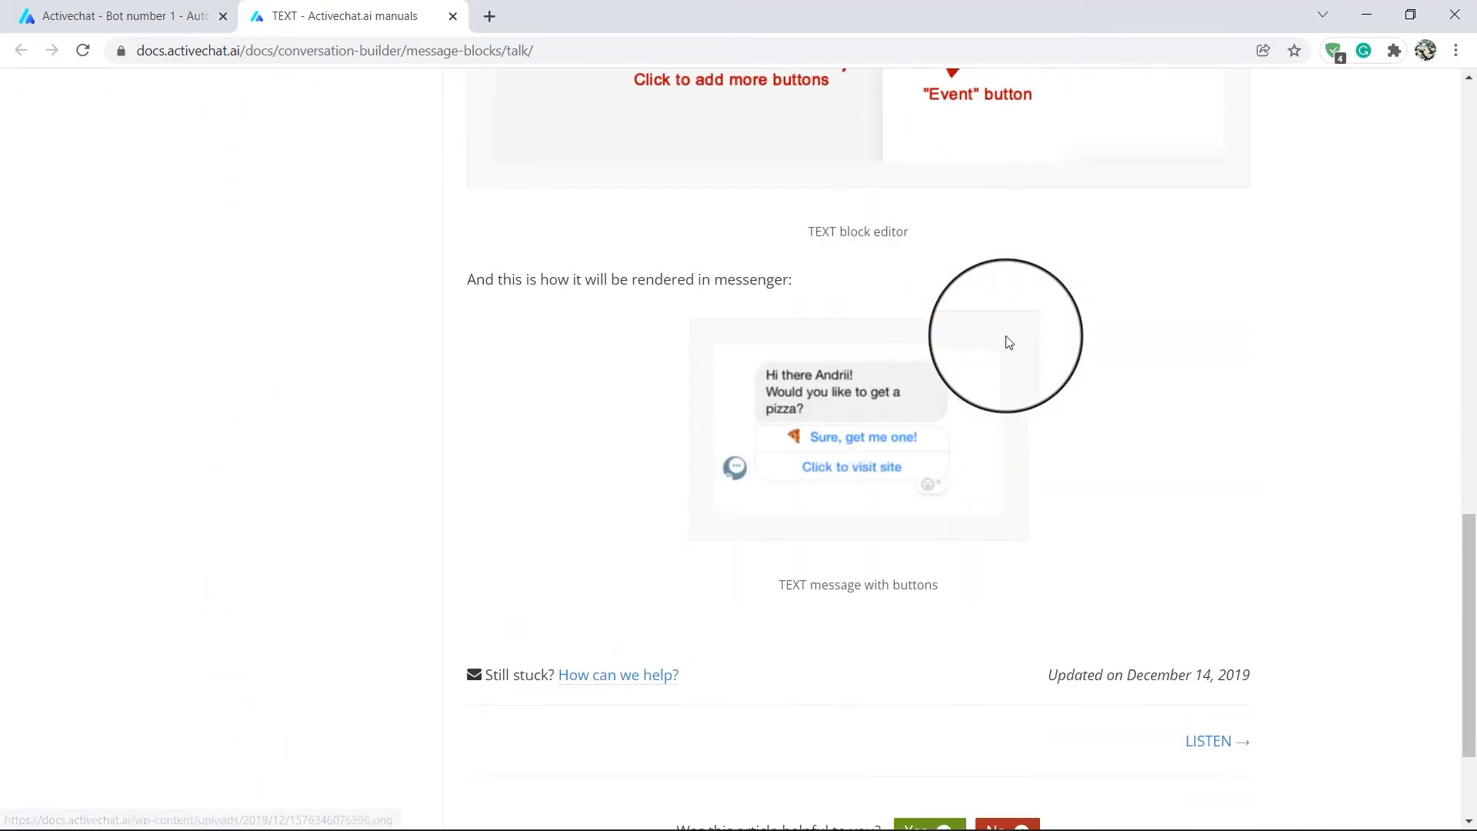
scroll(1007, 342, "up", 12)
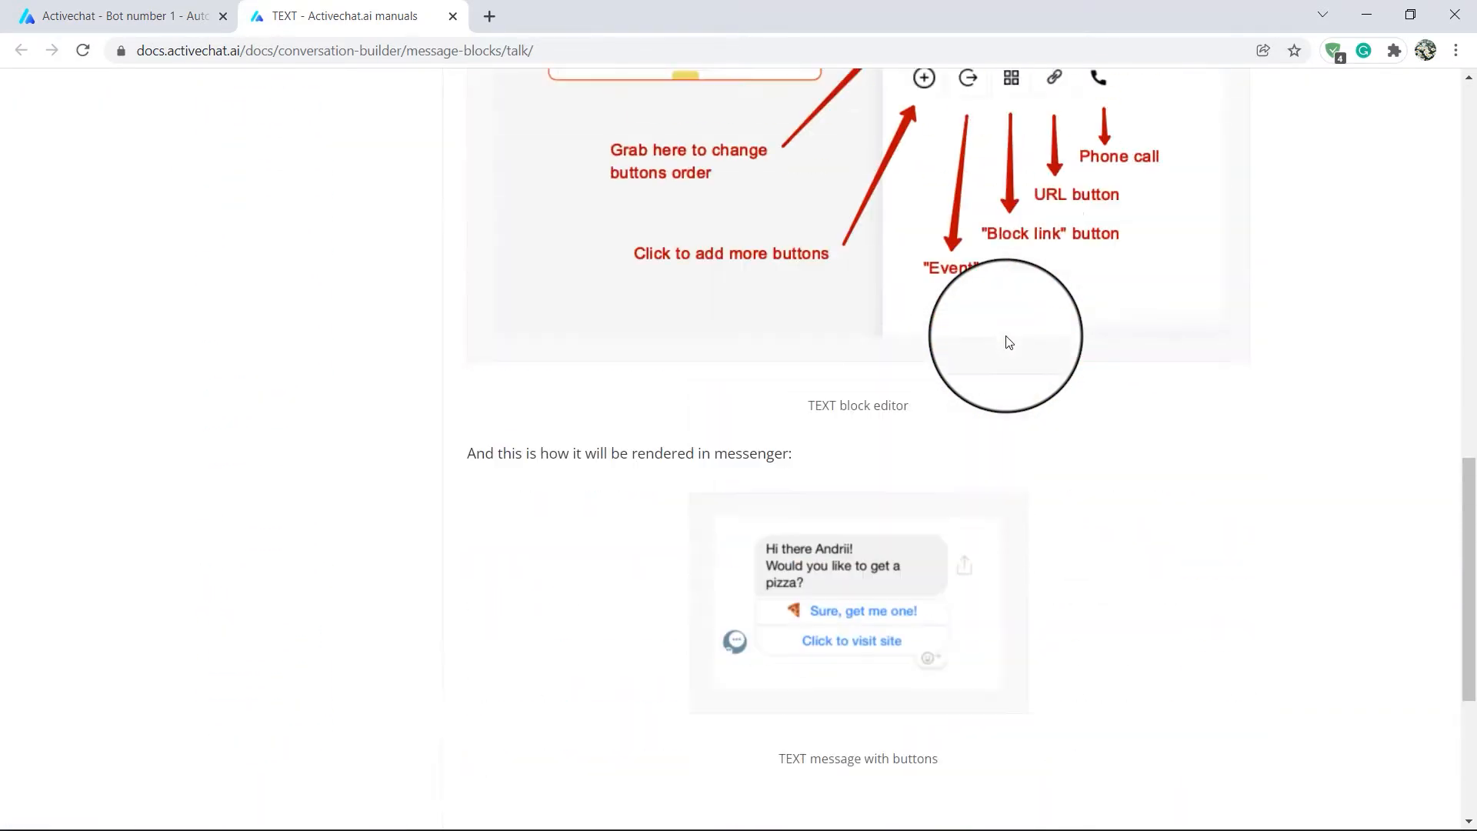
scroll(1007, 344, "up", 8)
left_click(452, 16)
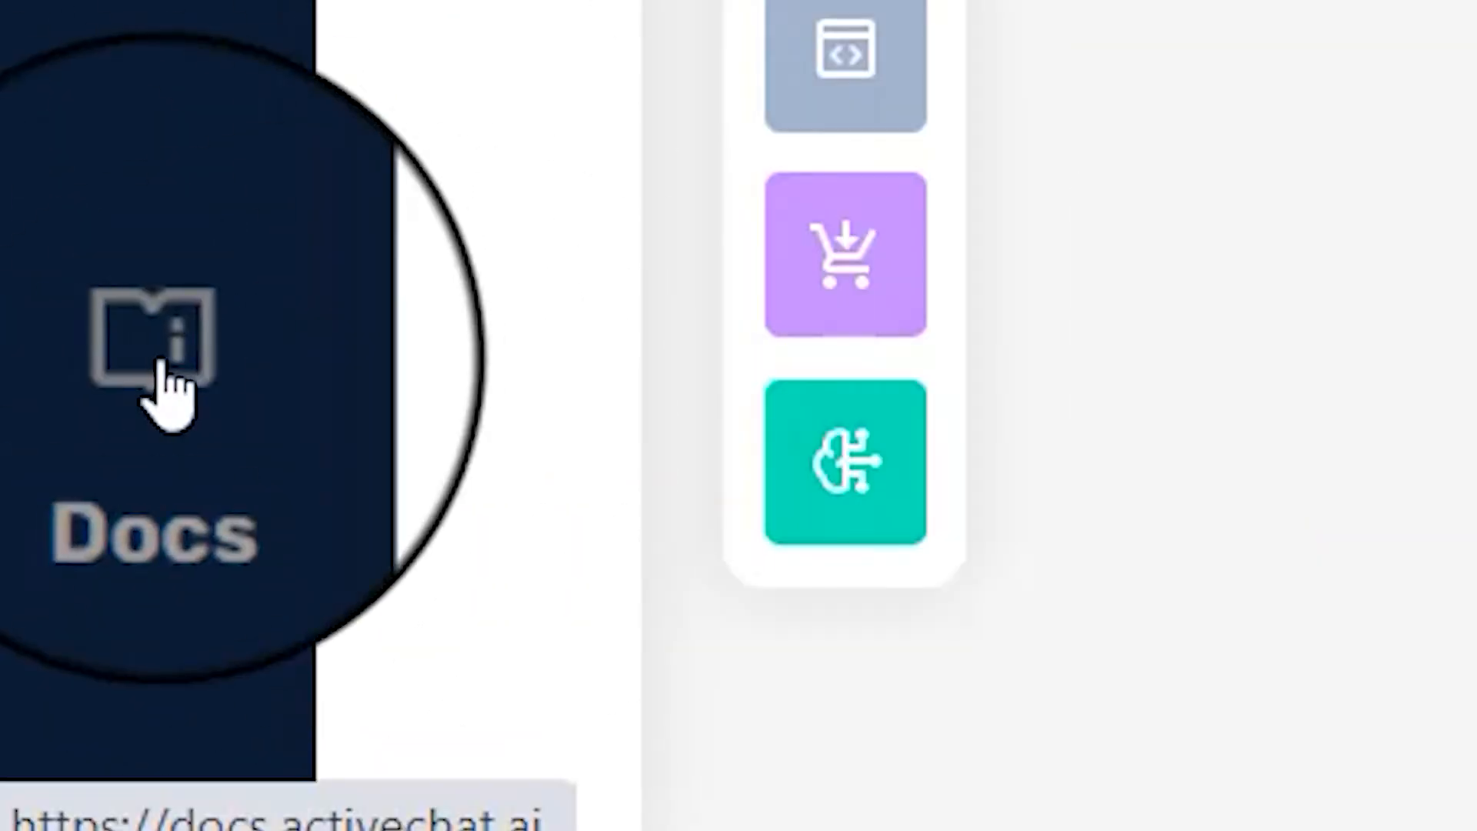
Search the Activechat documentation for "text", read the TEXT article, and close the documentation.
left_click(165, 392)
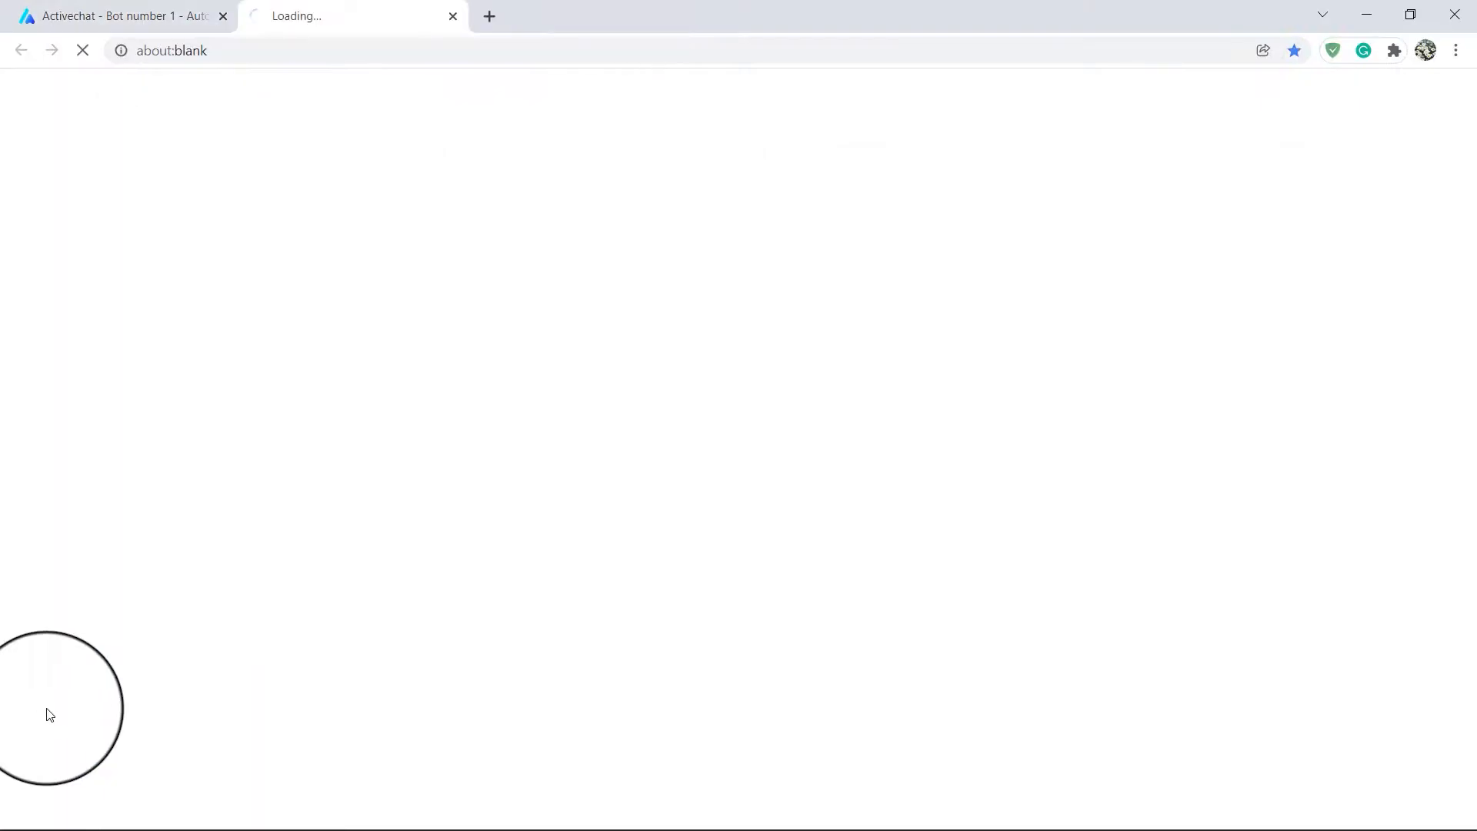
left_click(554, 163)
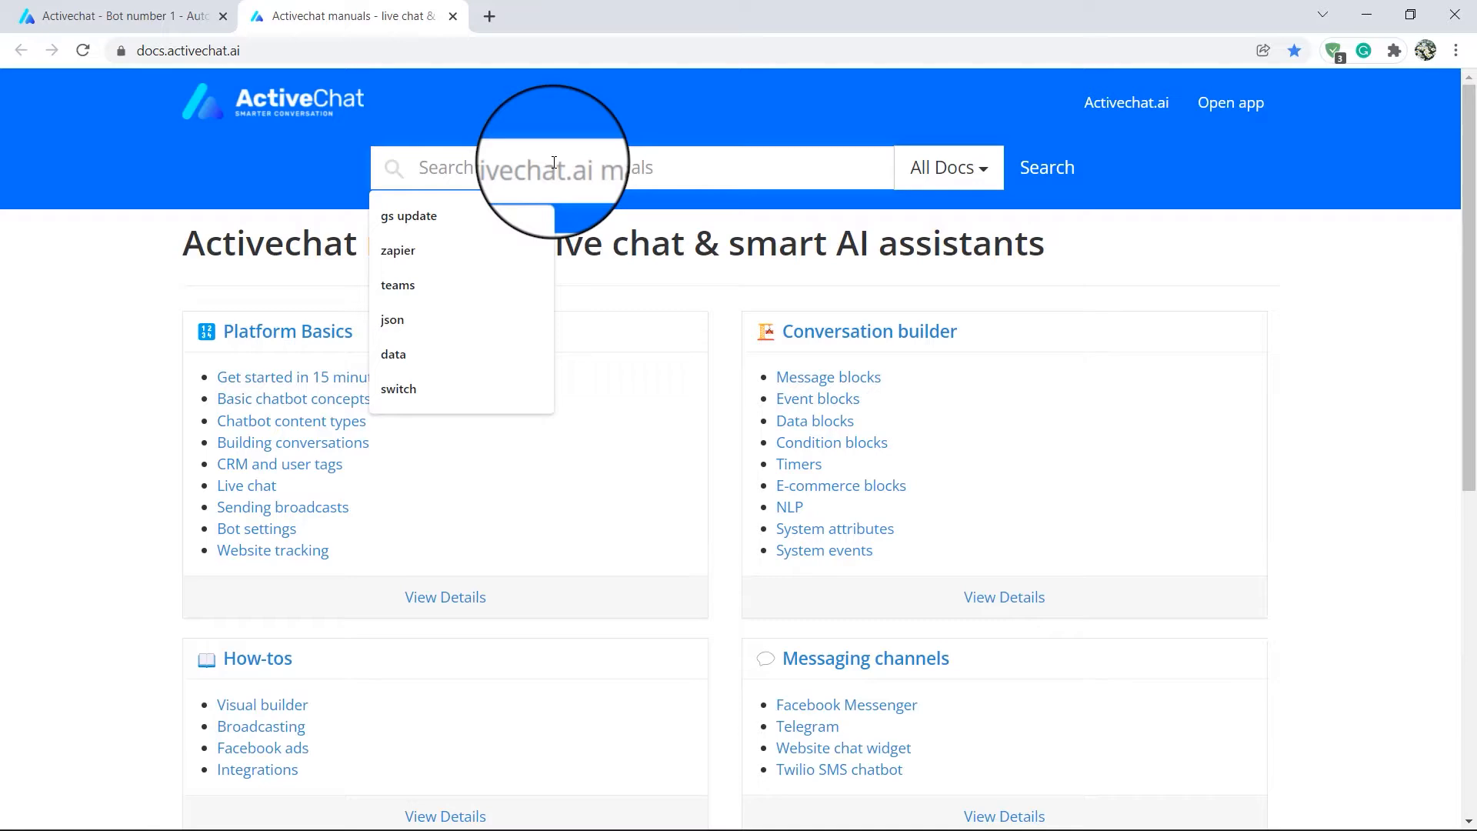
type("text")
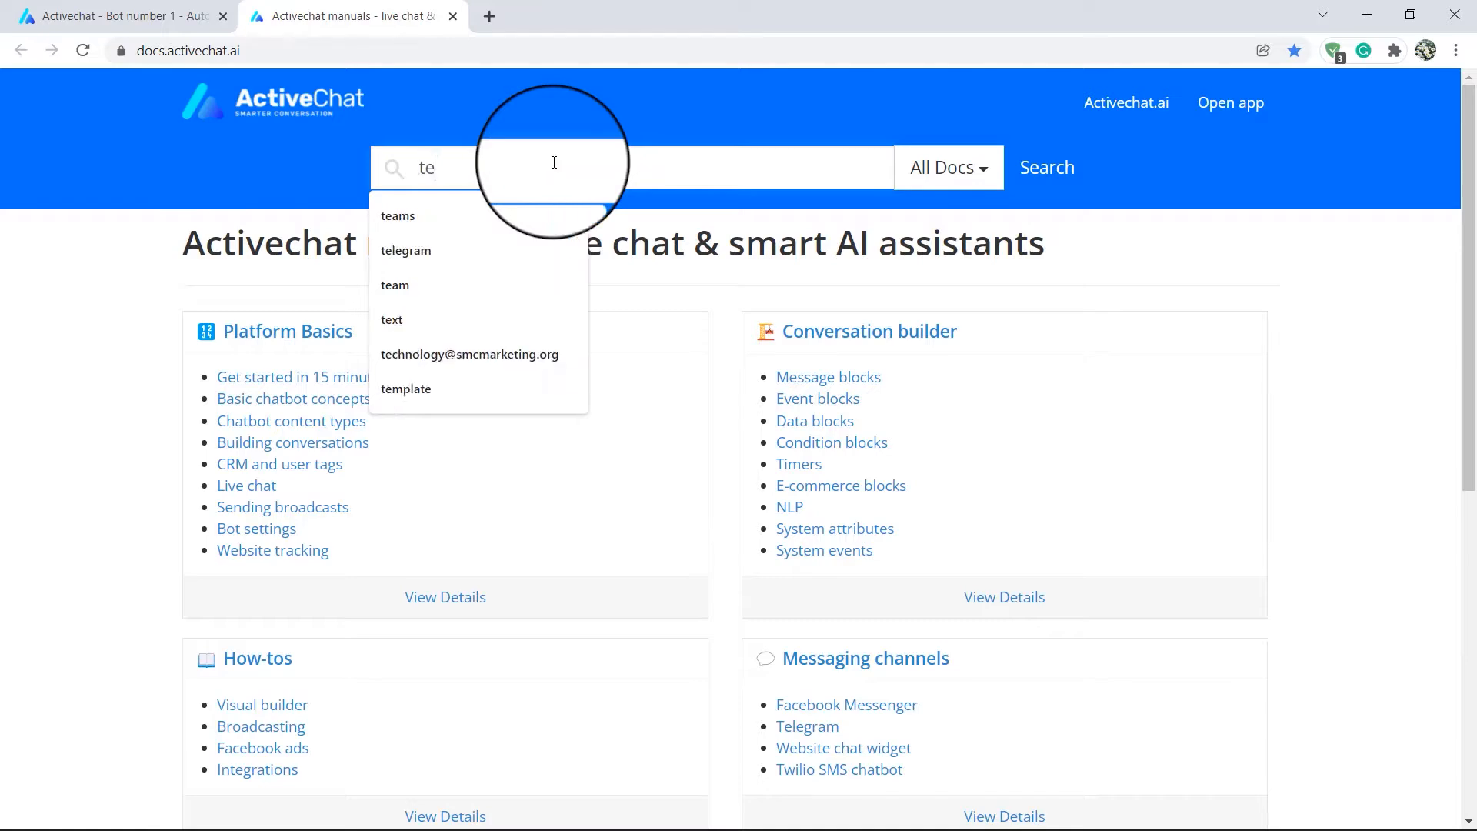
key("Return")
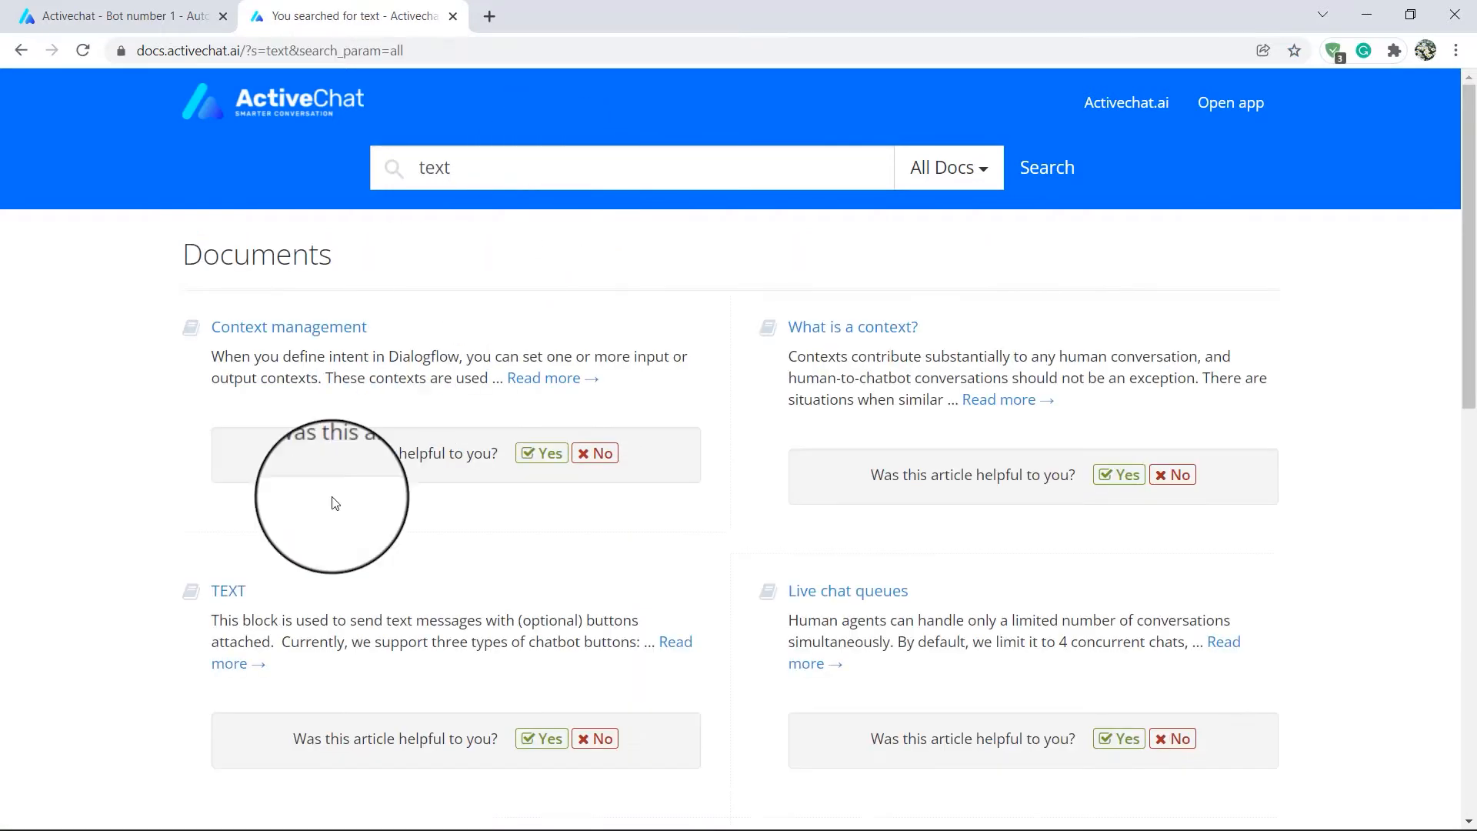
left_click(227, 590)
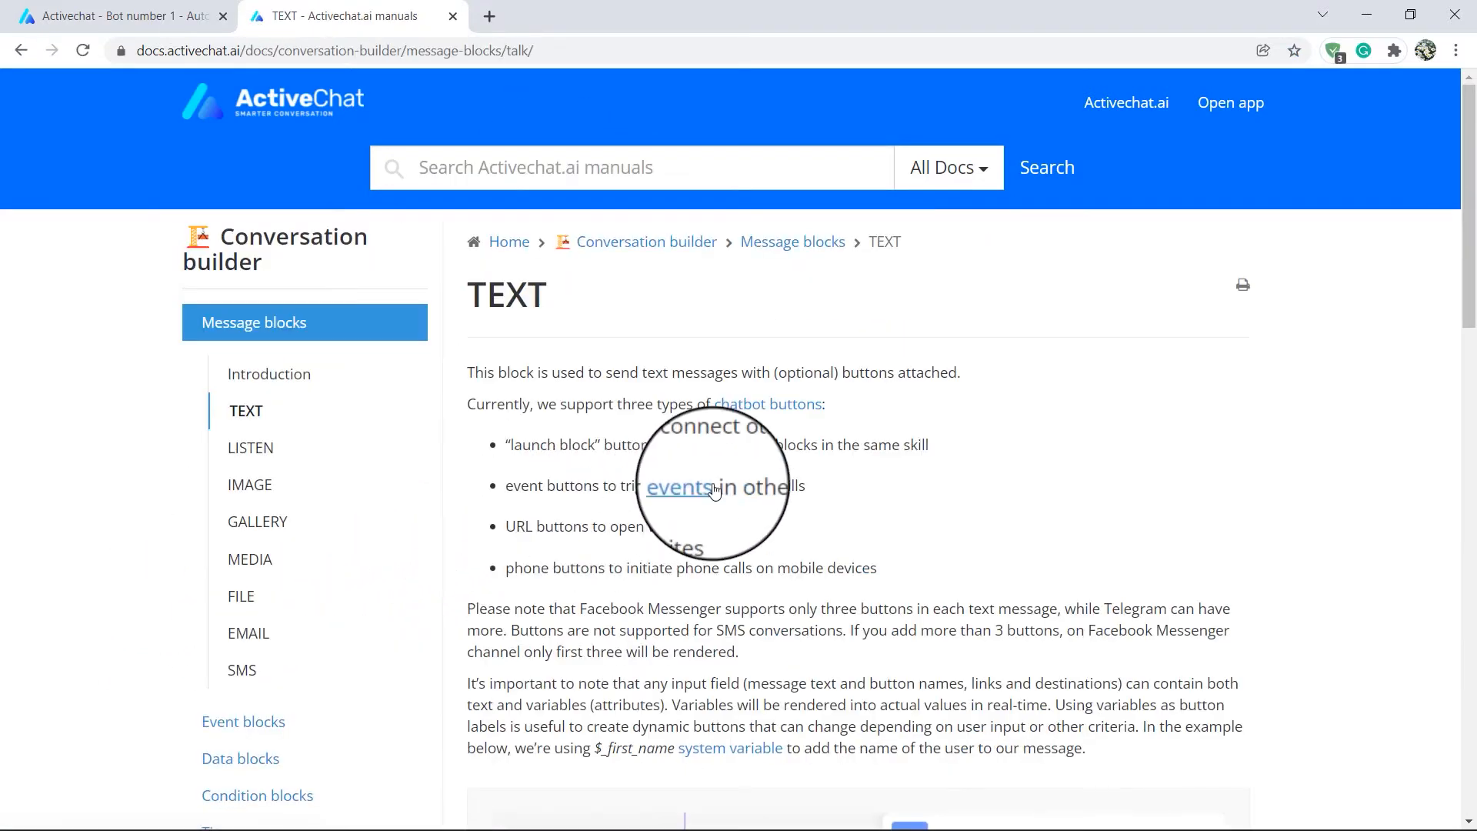
scroll(677, 453, "down", 7)
scroll(676, 454, "up", 7)
left_click(449, 18)
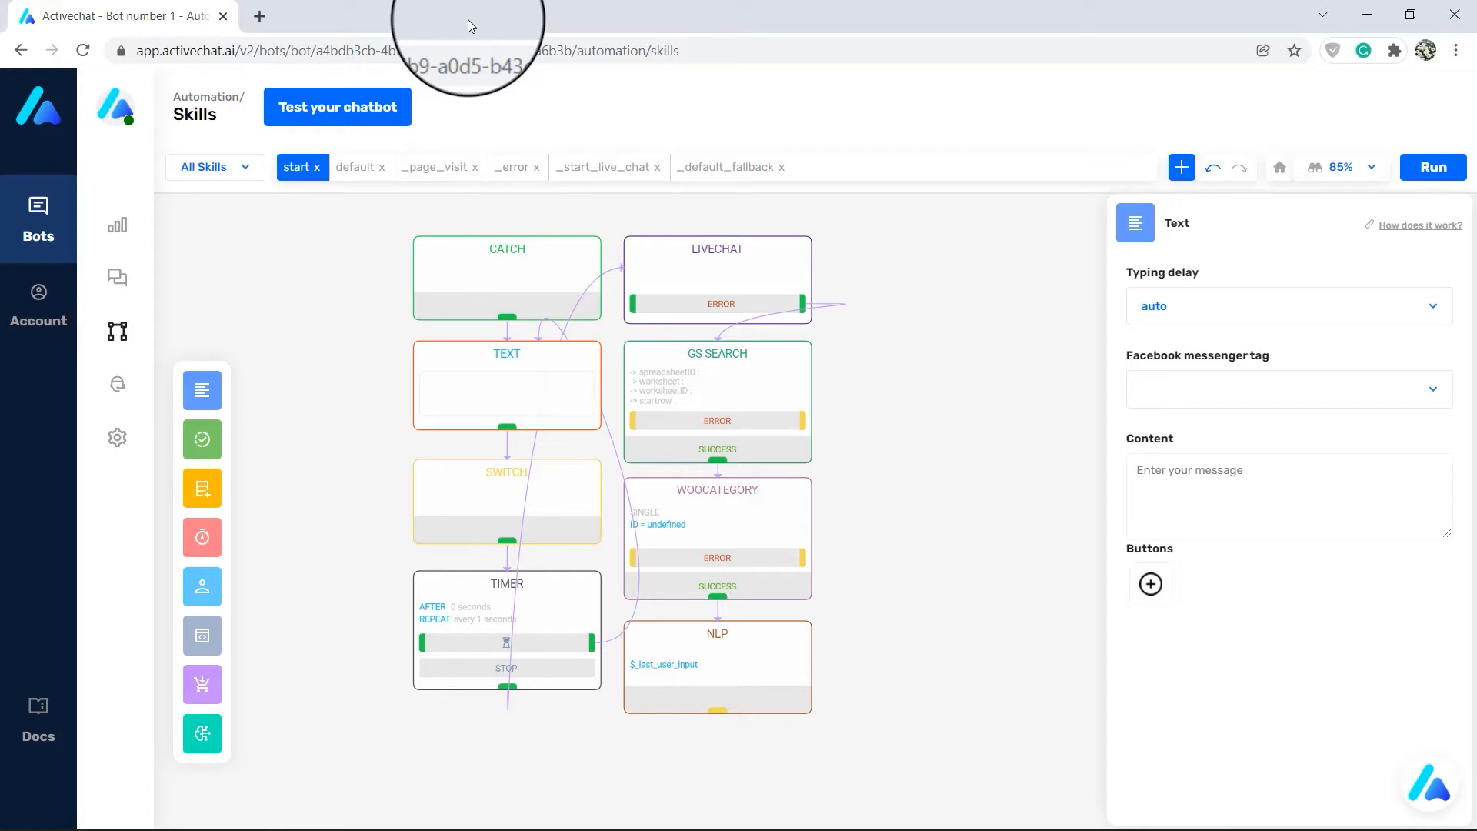
Delete all the sample blocks from the start skill's canvas and bring back its original welcome flow.
left_click_drag(341, 244, 873, 692)
key("Delete")
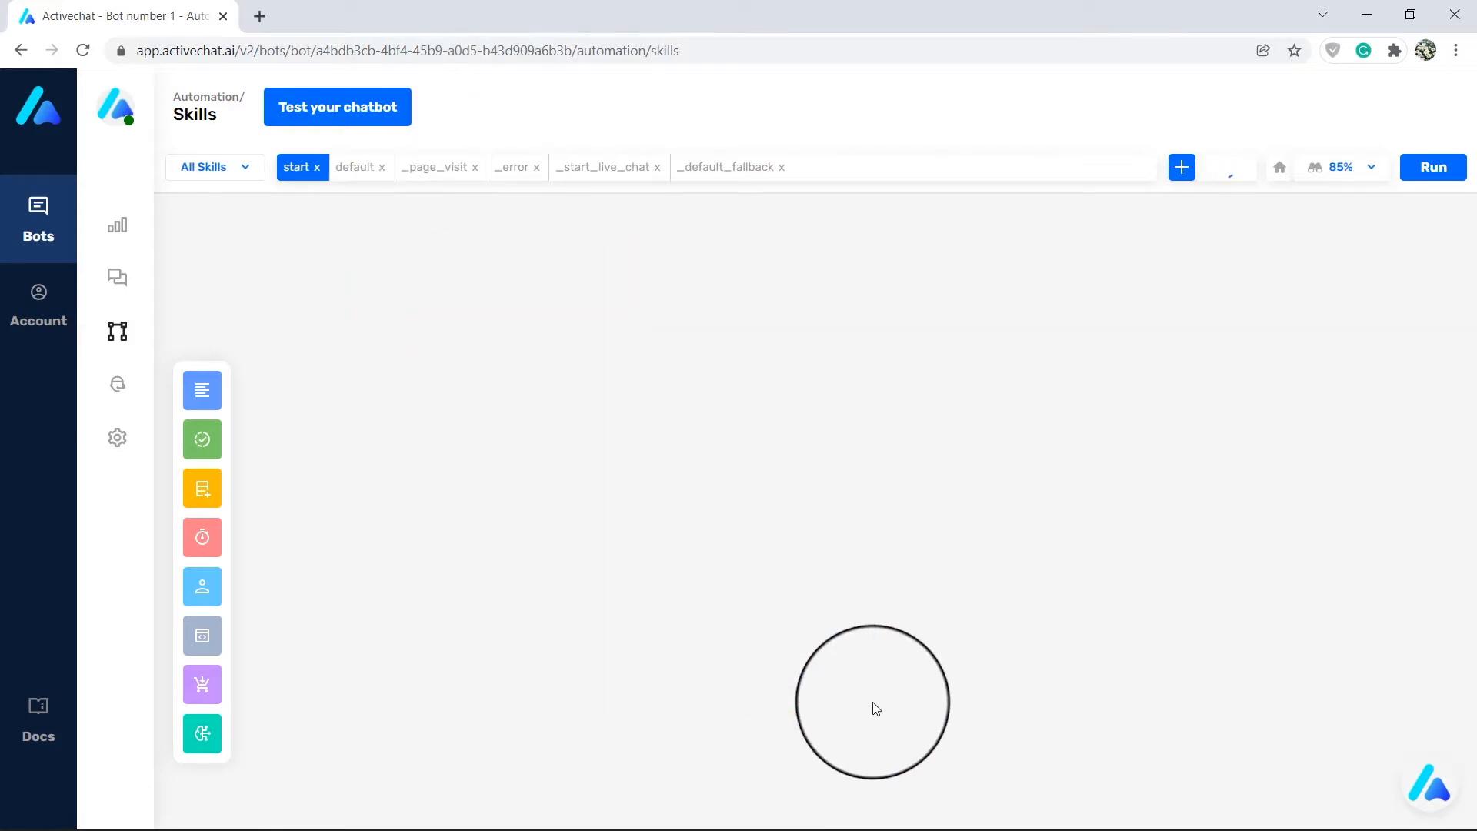
key("ctrl+z")
Delete the bot-owner Text block and change the remaining welcome message to "Hi! Welcome to ActiveChat!".
left_click(618, 526)
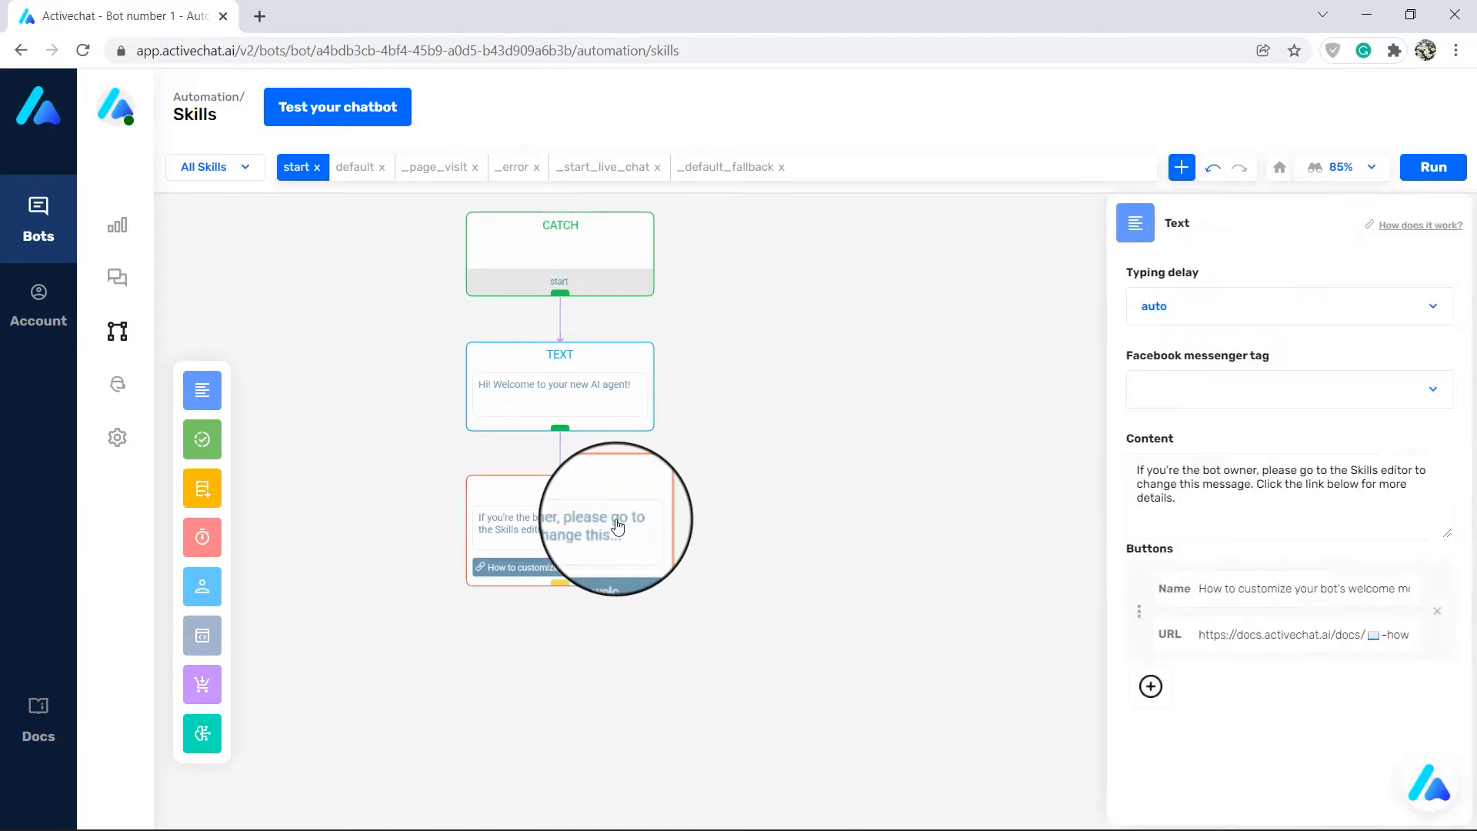
key("Delete")
left_click(585, 388)
left_click_drag(1218, 470, 1371, 474)
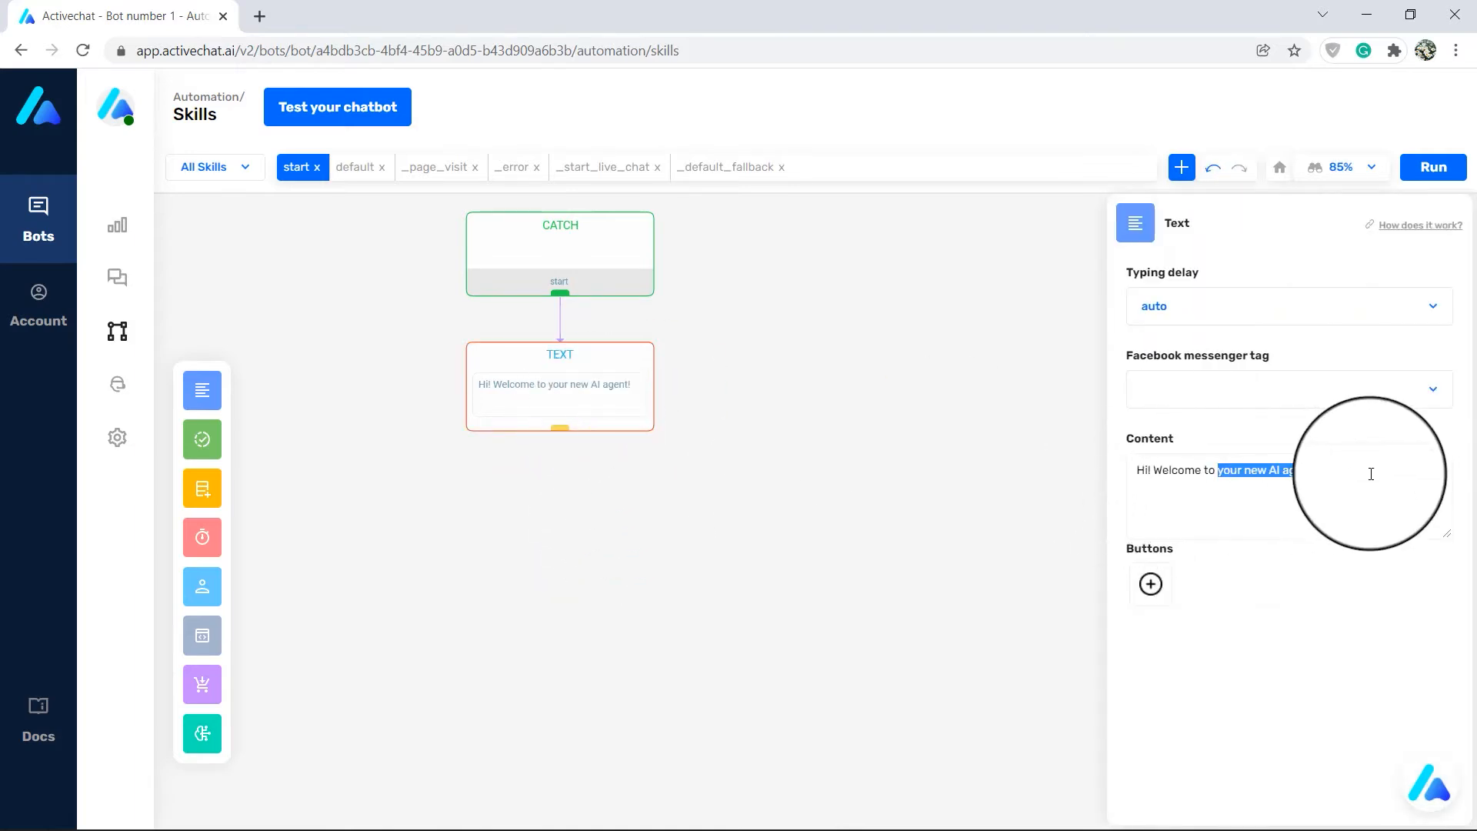
left_click(772, 448)
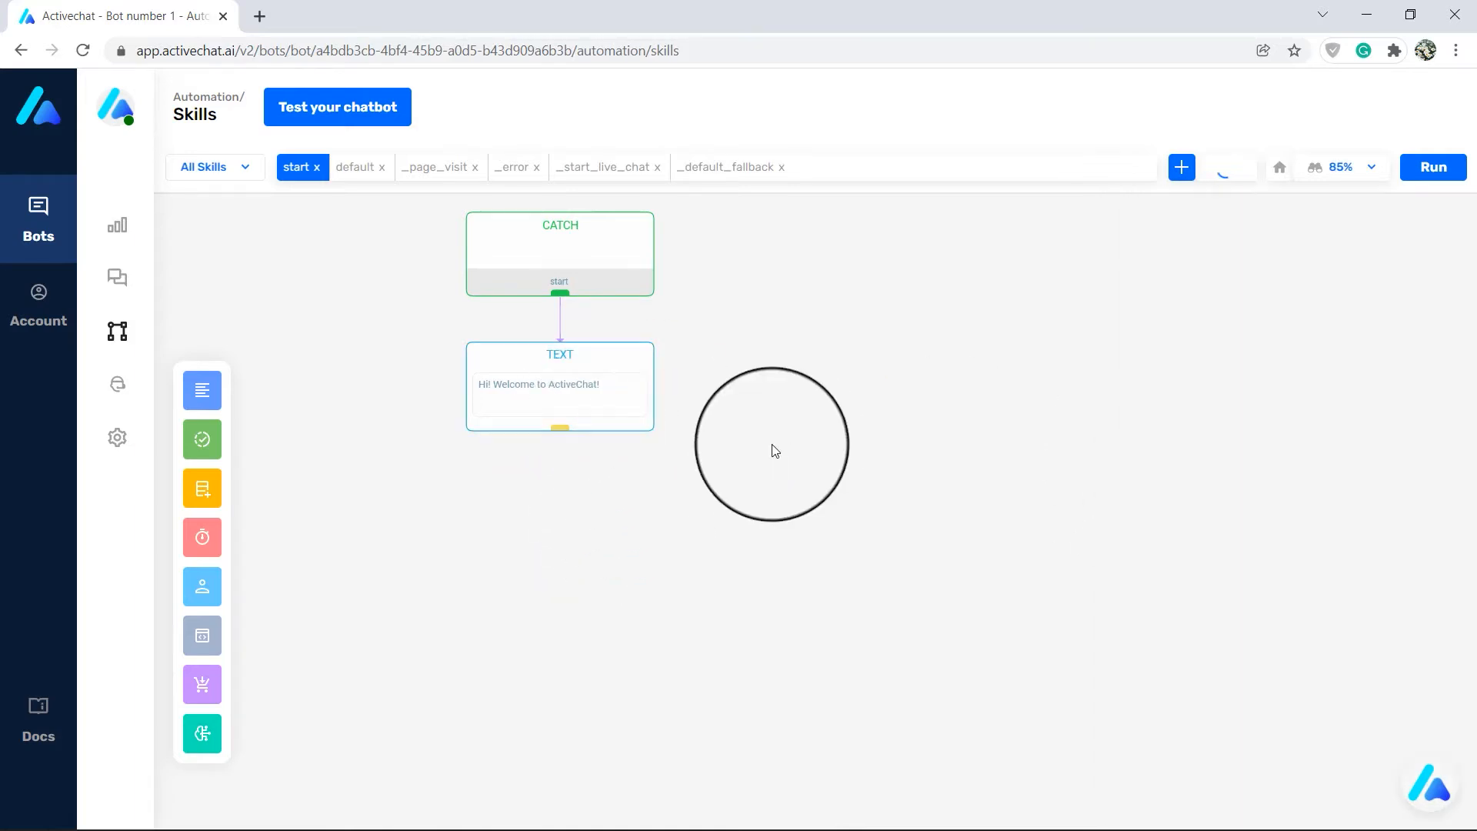
Add a Text block under the welcome message with the content "How may I address you?".
mouse_move(209, 396)
left_click_drag(311, 391, 574, 515)
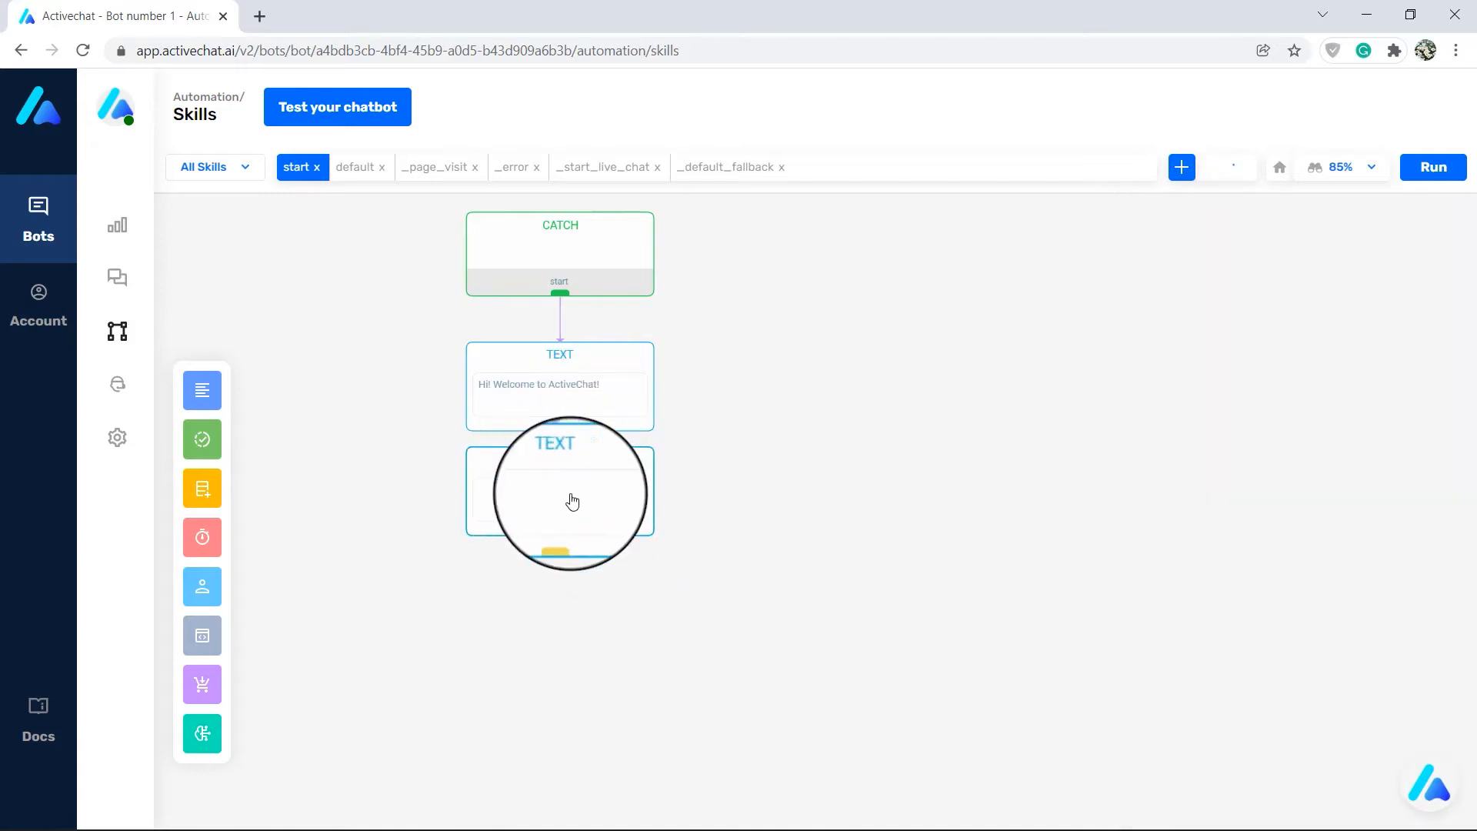
left_click(1247, 497)
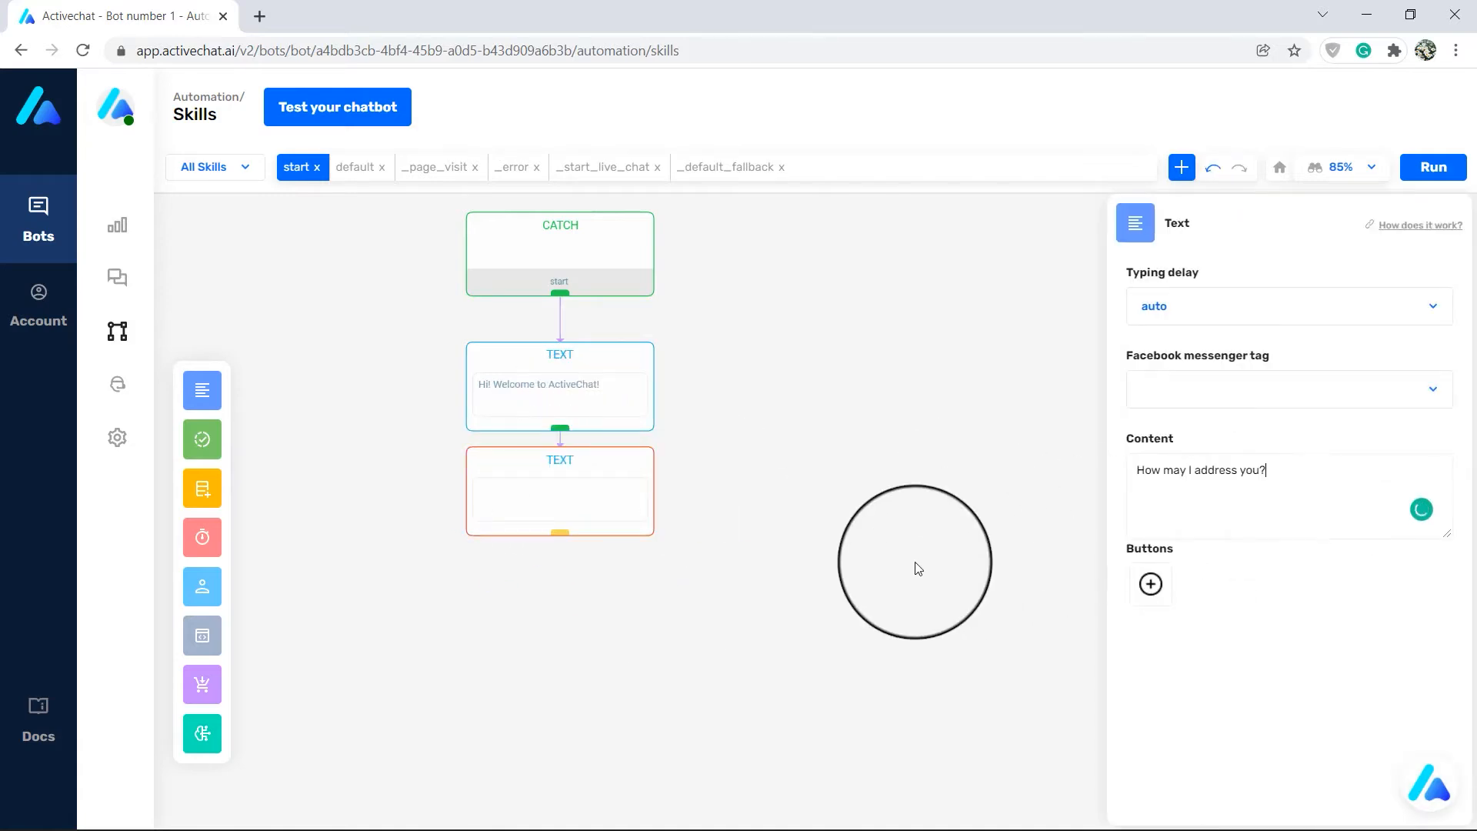
left_click(916, 565)
Add a Listen block under the name question and save its input to $user_name.
mouse_move(208, 391)
left_click_drag(364, 371, 557, 607)
left_click(561, 574)
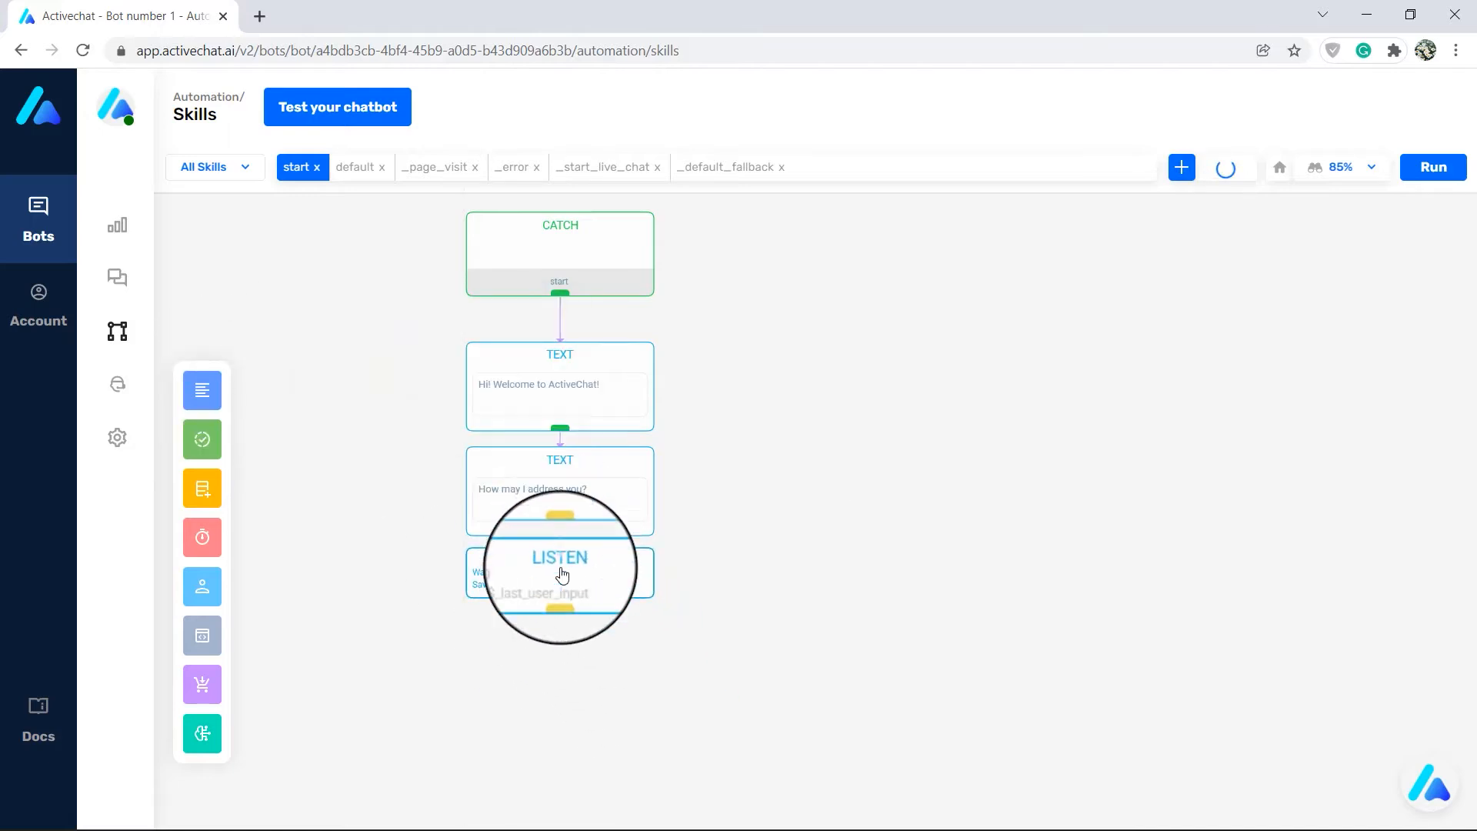
triple_click(1161, 384)
type("$user_na")
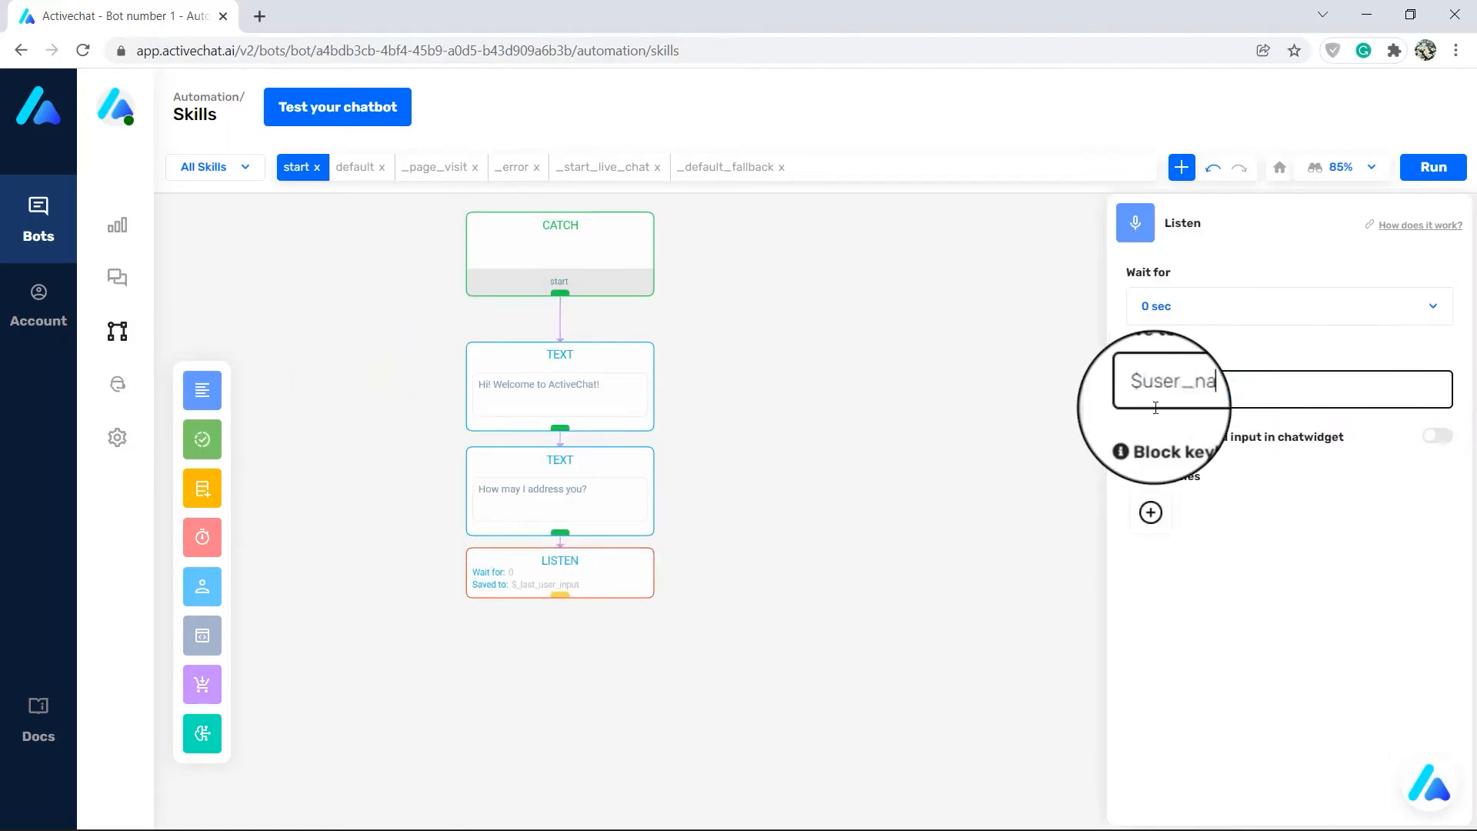
type("me")
Add a Text block under the Listen block saying "Pleasure to meet you, $user_name! Can I also have your email to revert back to, just in case?".
left_click_drag(884, 625, 882, 338)
mouse_move(206, 392)
left_click_drag(315, 371, 590, 386)
left_click(560, 356)
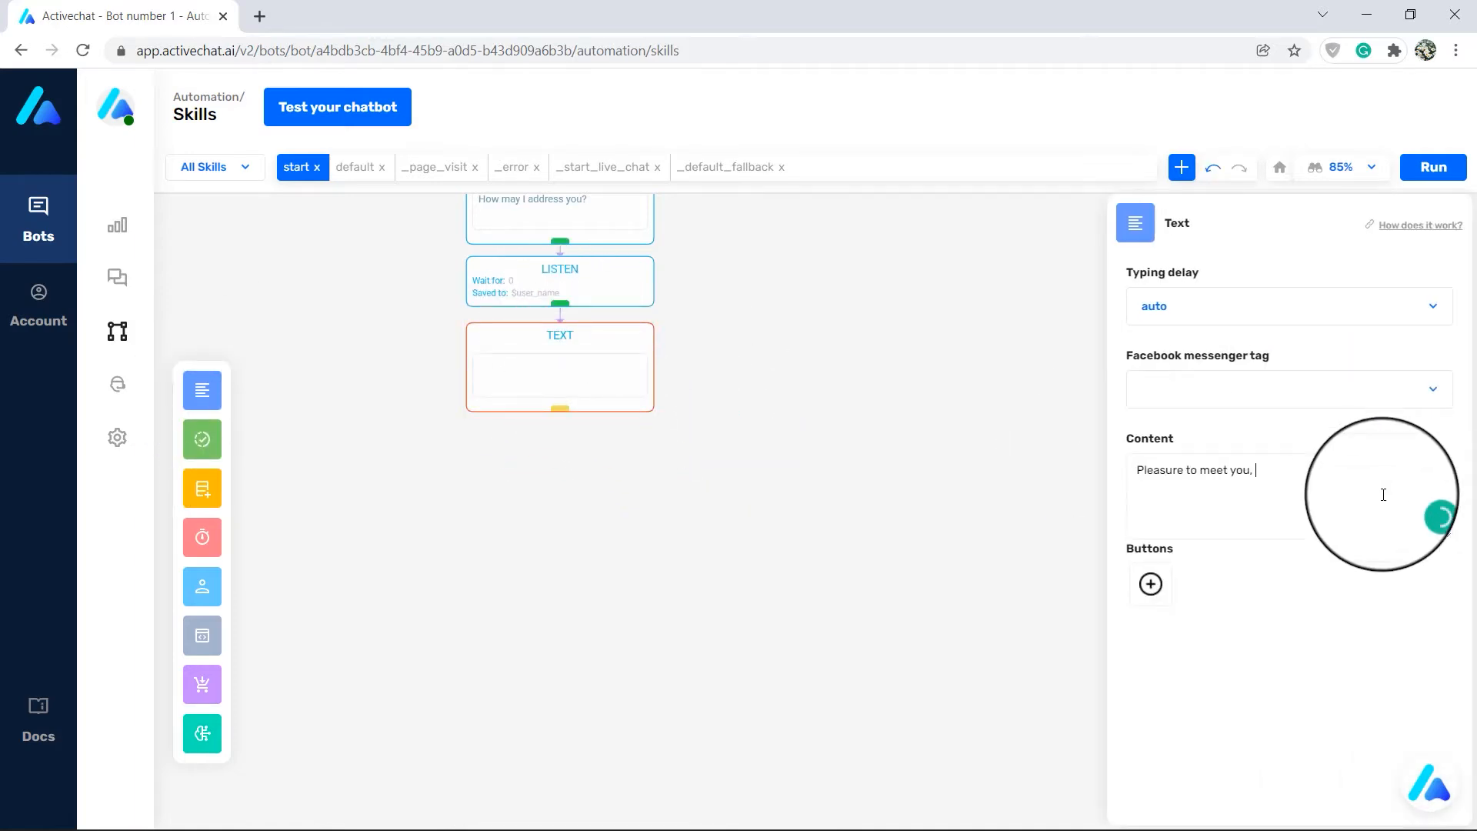
type("$user_name! Can I also have your email to revert back to, just in case?")
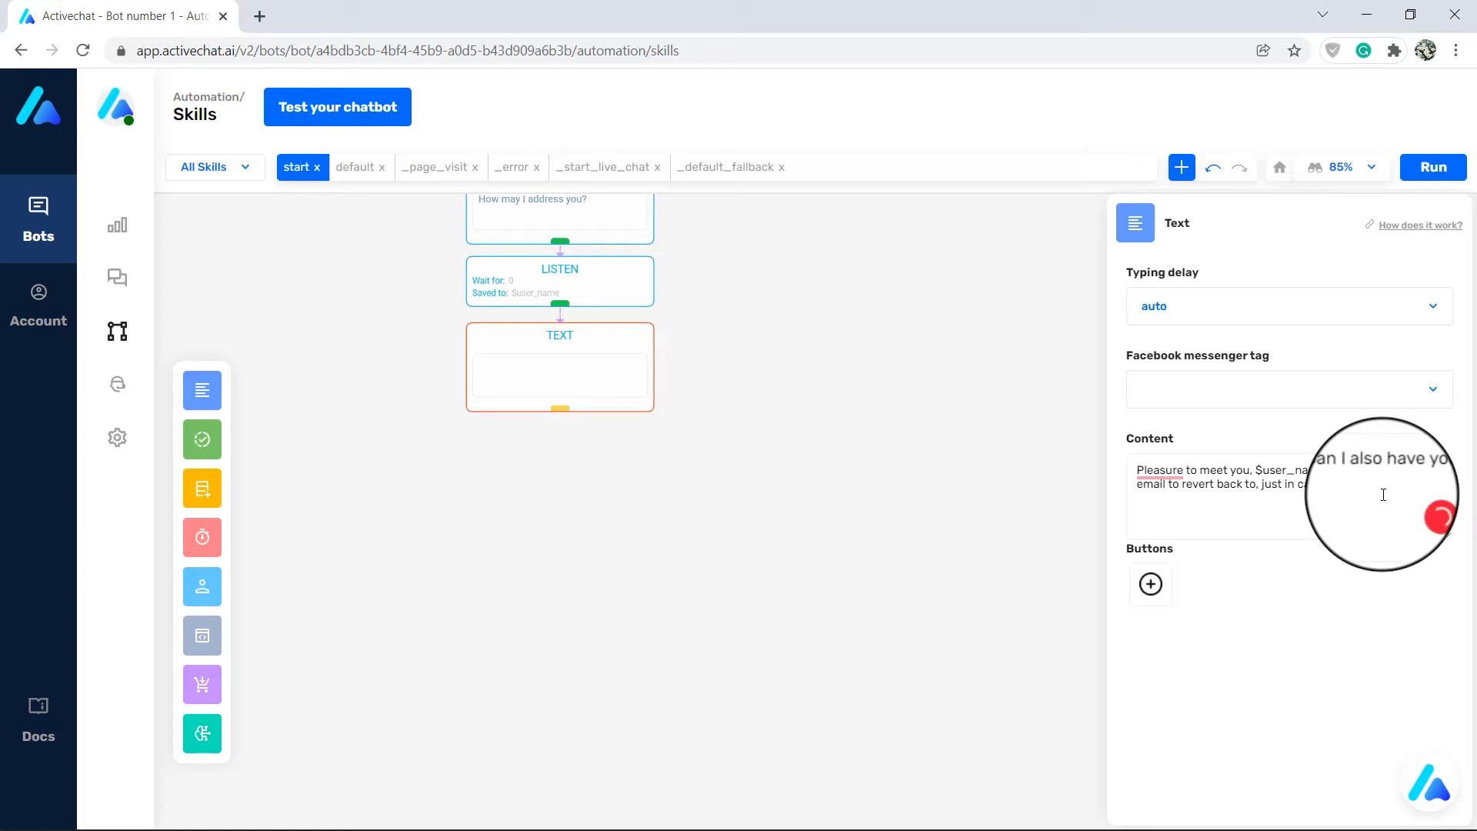
left_click(973, 537)
Place an empty Text block on free canvas and add a Listen block under the email question that saves to $user_email.
left_click_drag(211, 381, 758, 561)
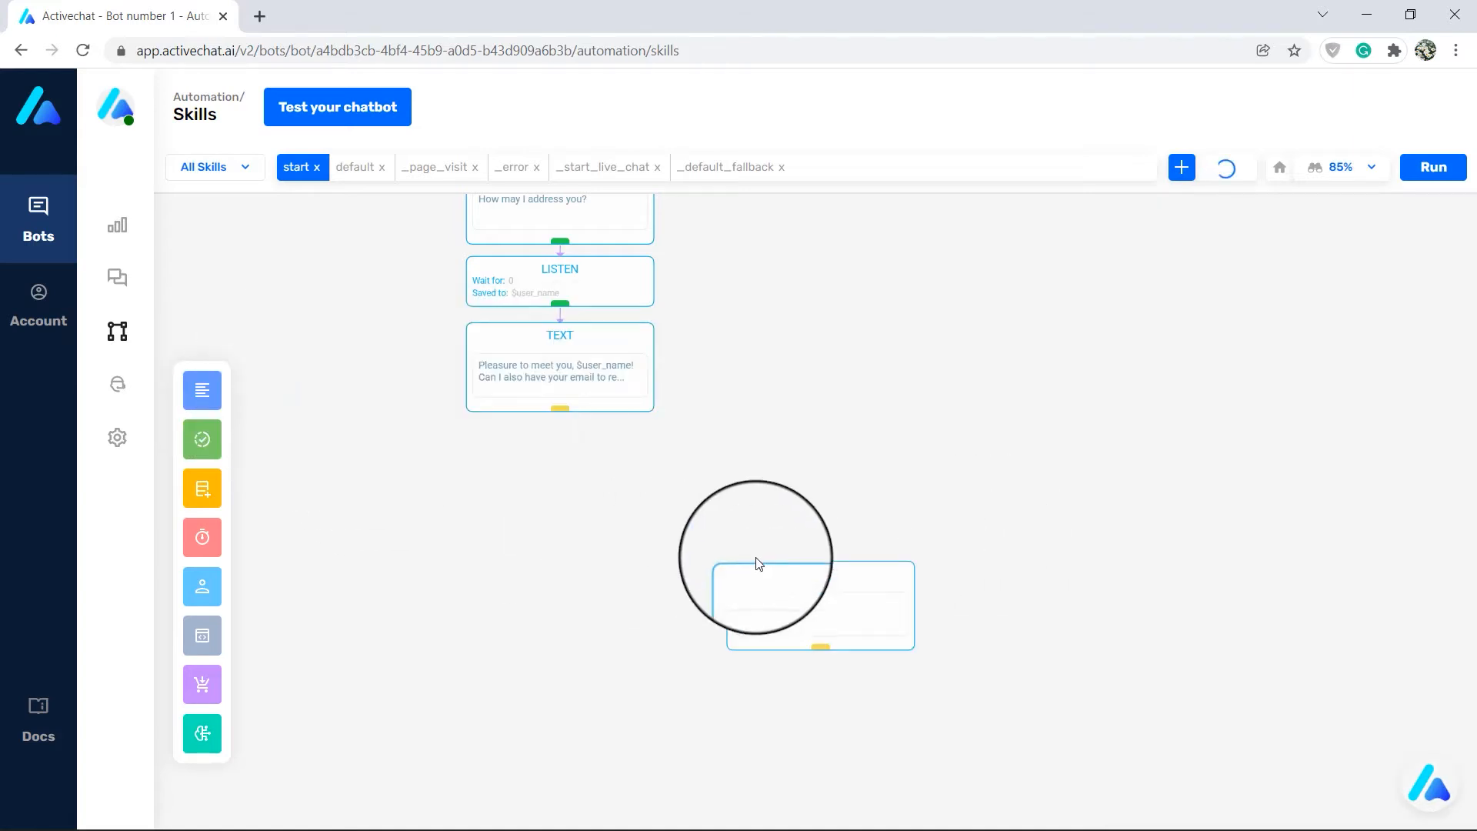
mouse_move(206, 372)
left_click_drag(366, 366, 507, 462)
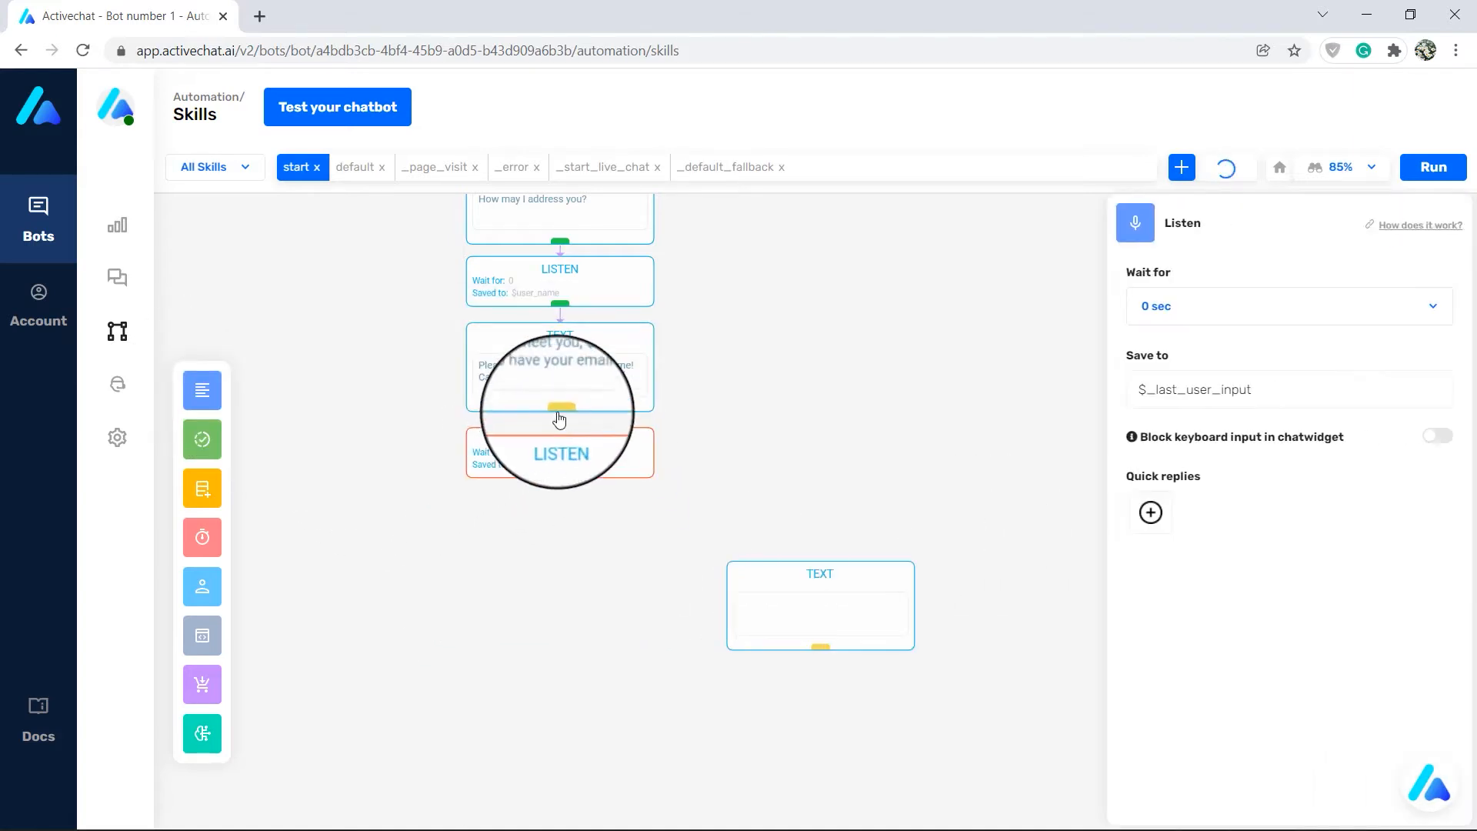
double_click(1150, 390)
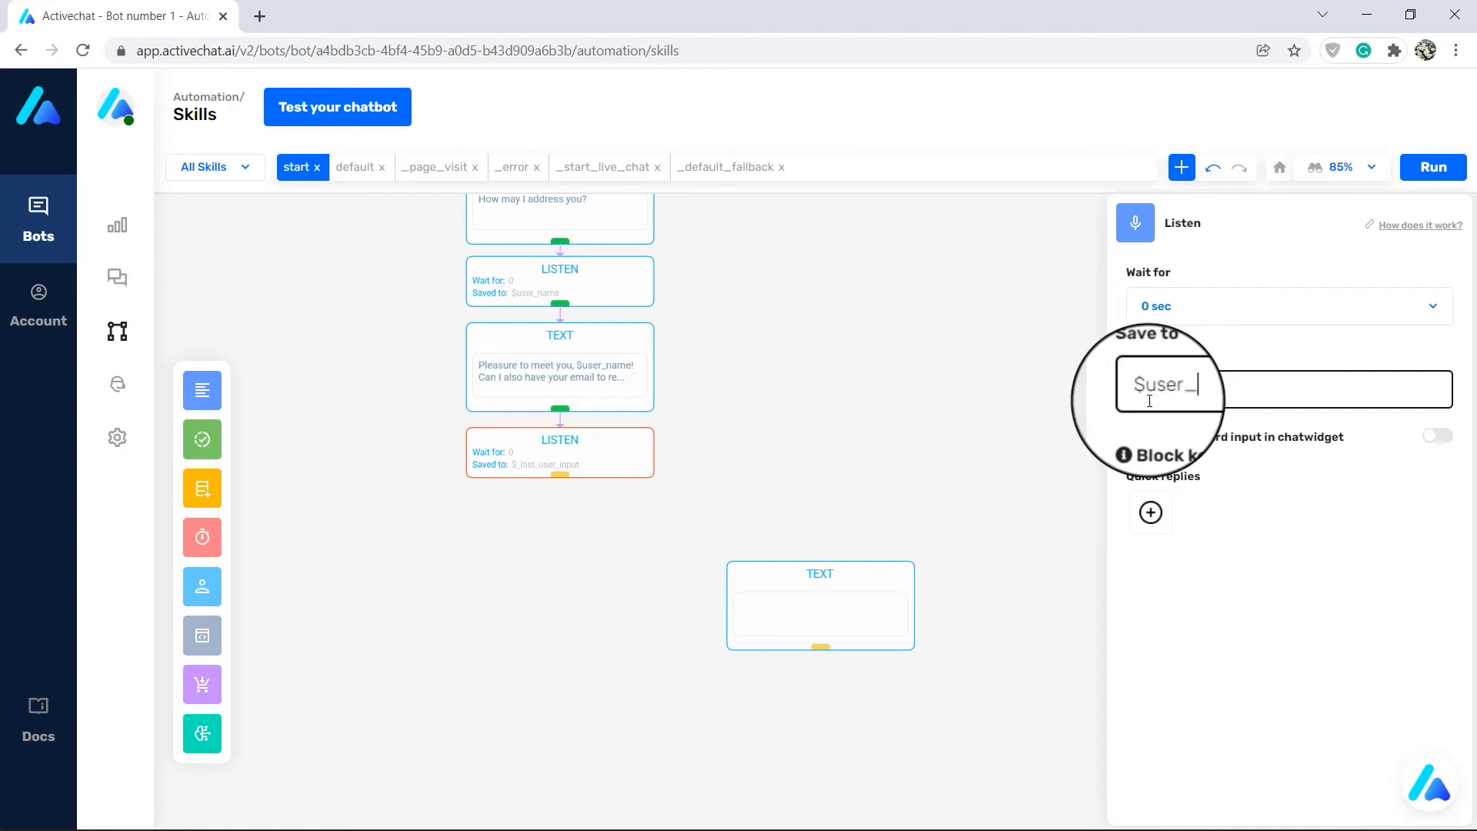
type("$user_email")
Add the quick reply "No, thank you" to the email Listen block and connect it to the empty Text block moved directly below.
left_click(1151, 512)
left_click(1277, 513)
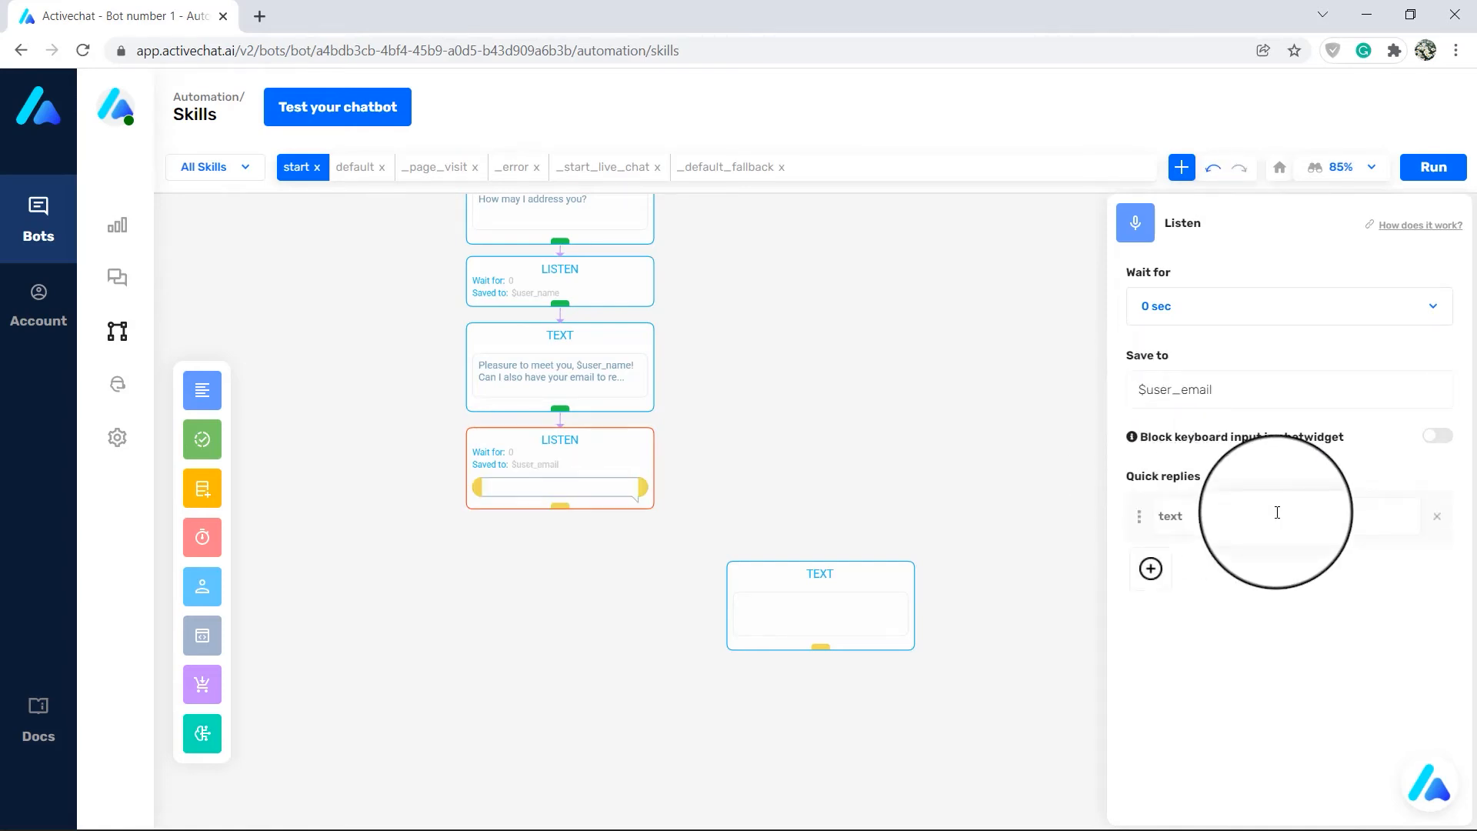
left_click(966, 518)
left_click_drag(895, 582, 658, 584)
left_click_drag(645, 487, 573, 571)
Set the empty Text block's message to "Okay, great! Thanks for letting me know!".
left_click(531, 590)
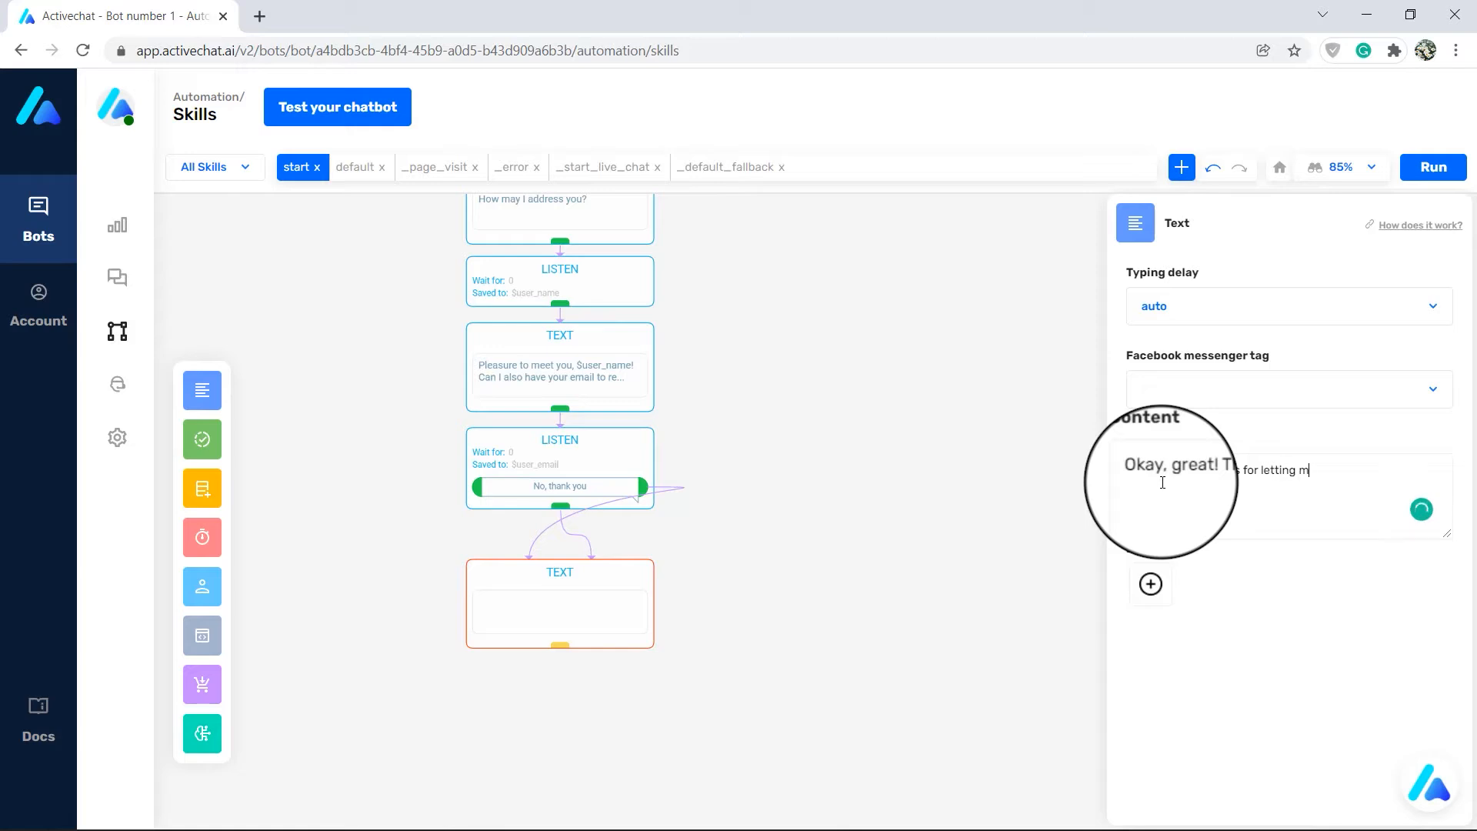
type("!")
left_click(796, 665)
Duplicate the "Okay, great!" Text block and attach the copy directly beneath the original.
left_click_drag(796, 704, 791, 486)
right_click(594, 404)
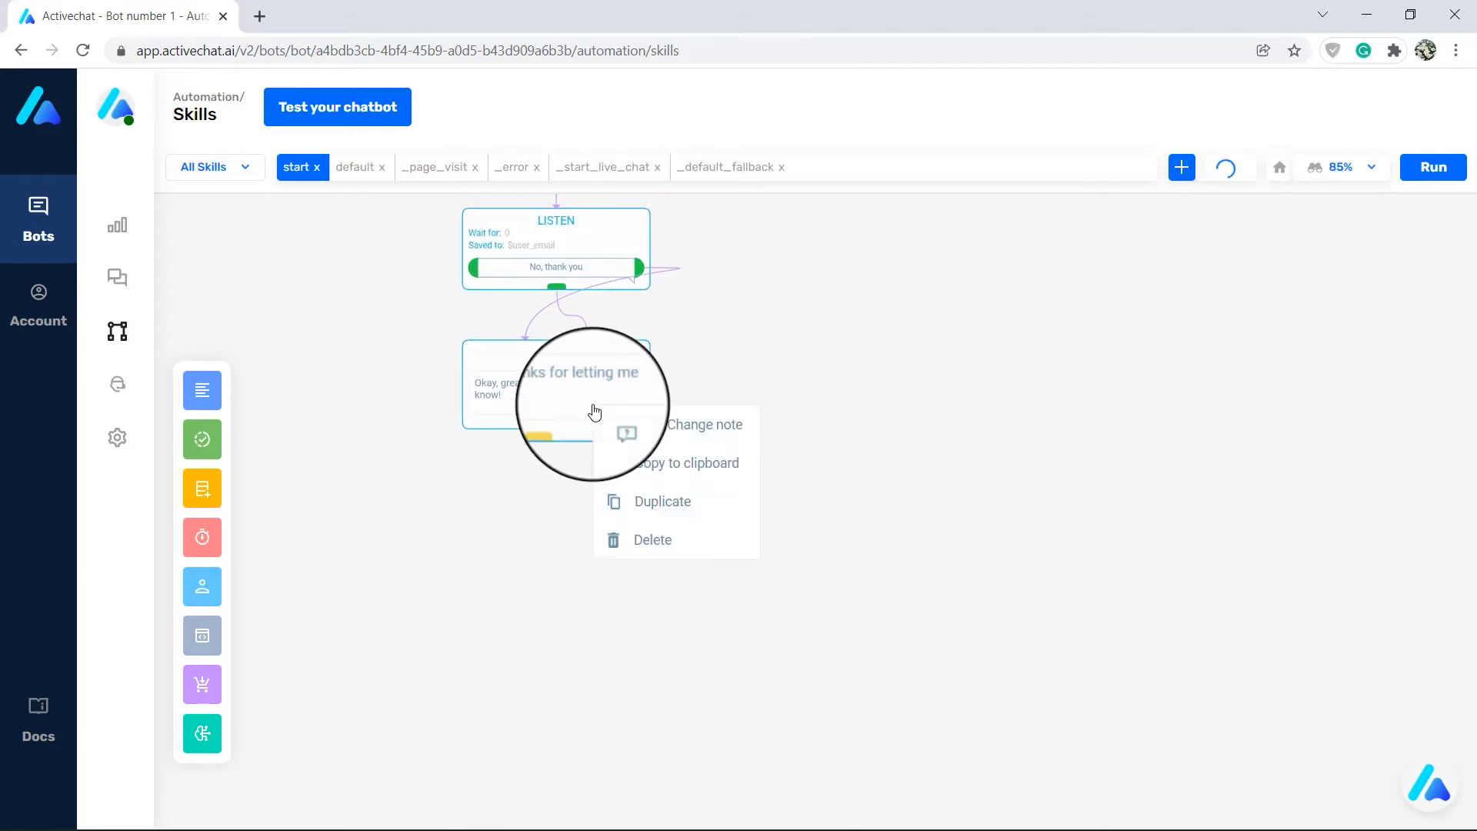
left_click(657, 499)
left_click_drag(685, 421, 633, 457)
left_click_drag(757, 530, 755, 558)
left_click_drag(553, 451, 555, 500)
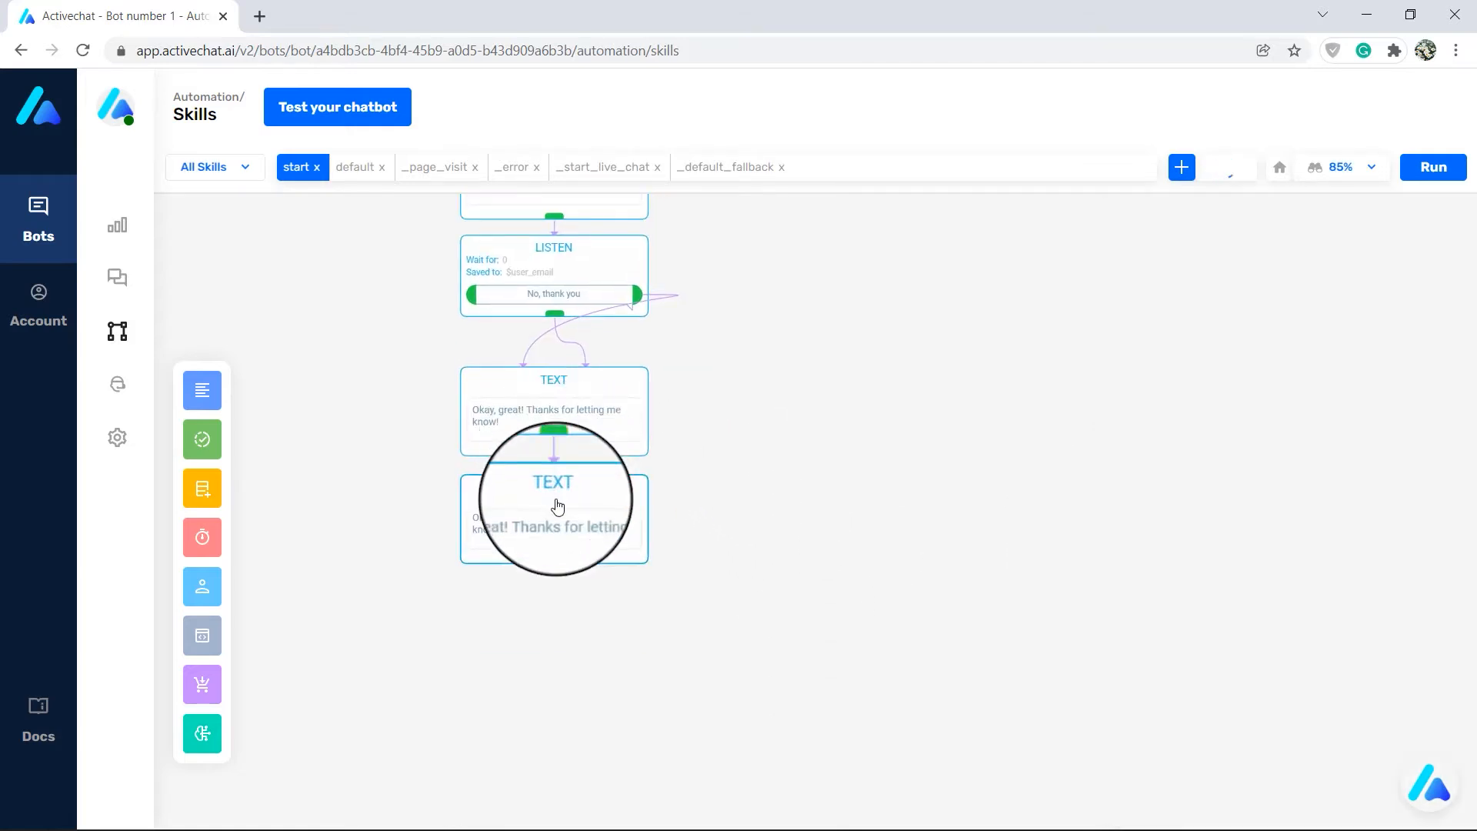
Replace the duplicated block's message with "So, how may I help you today, $user_name? Ask away!".
left_click(554, 501)
left_click_drag(1365, 472, 1045, 500)
type("So, how may")
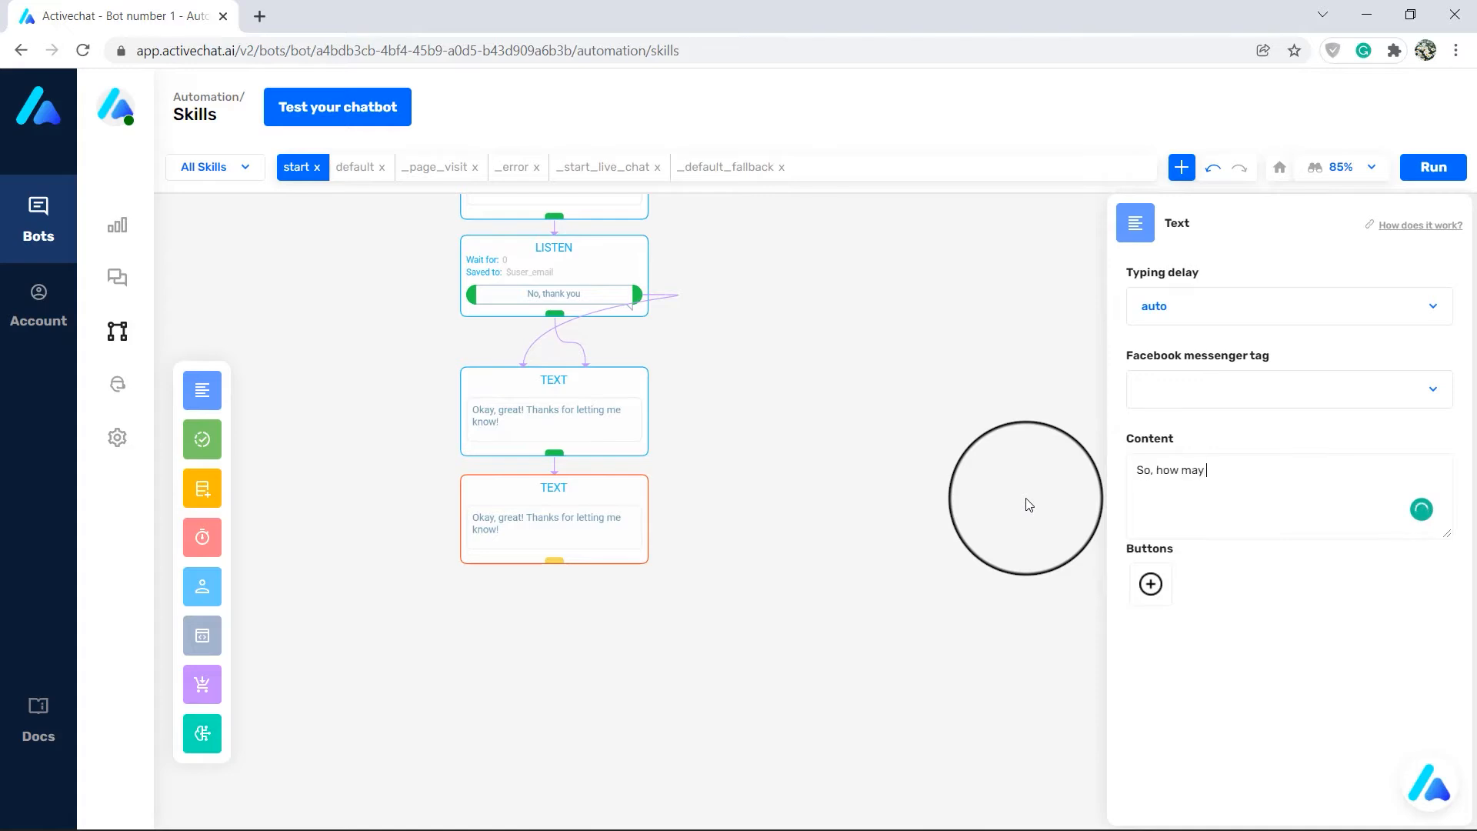
type(" I help you today, $user_name? Ask away!")
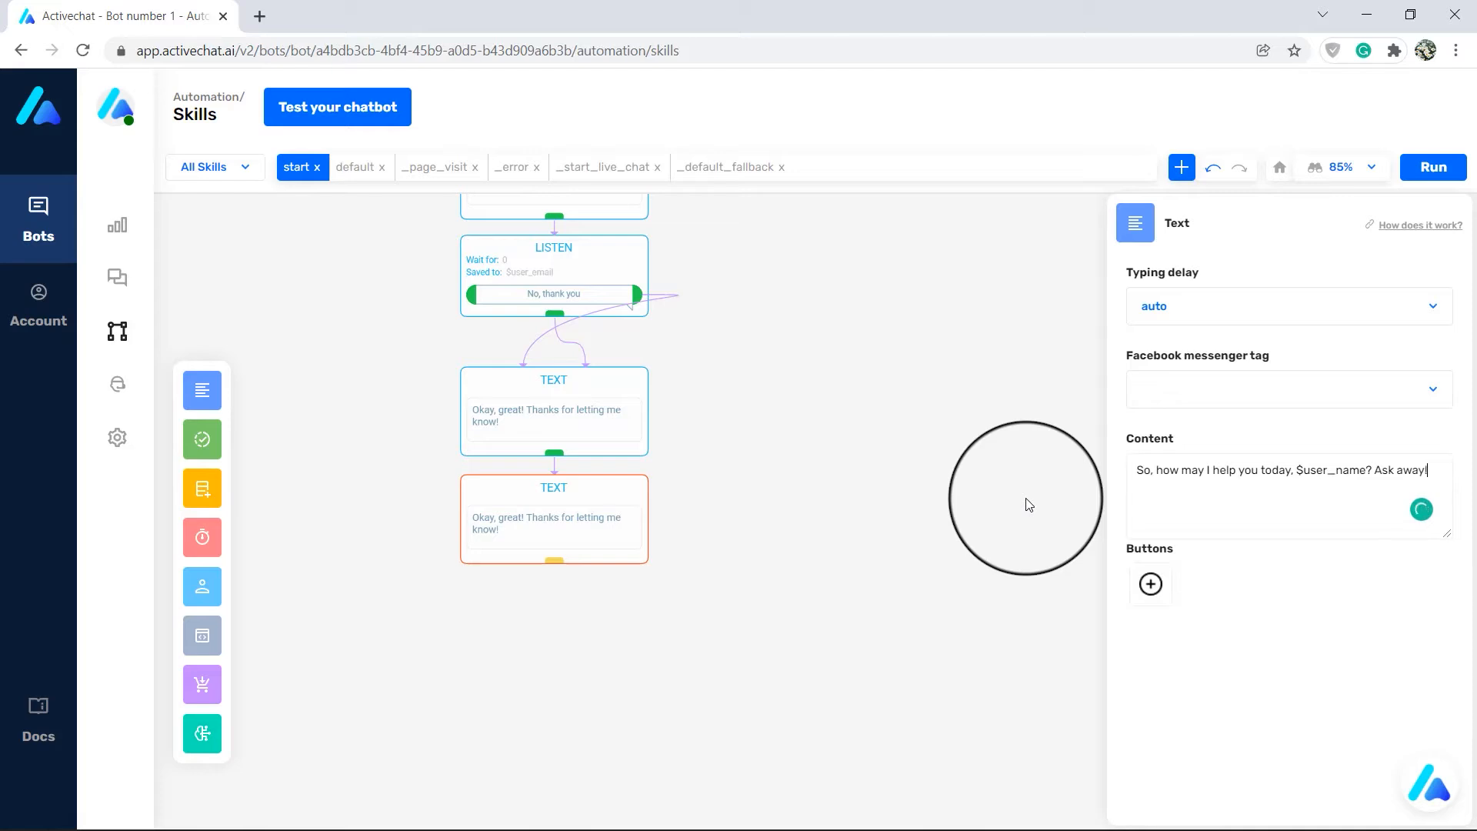
left_click(1027, 501)
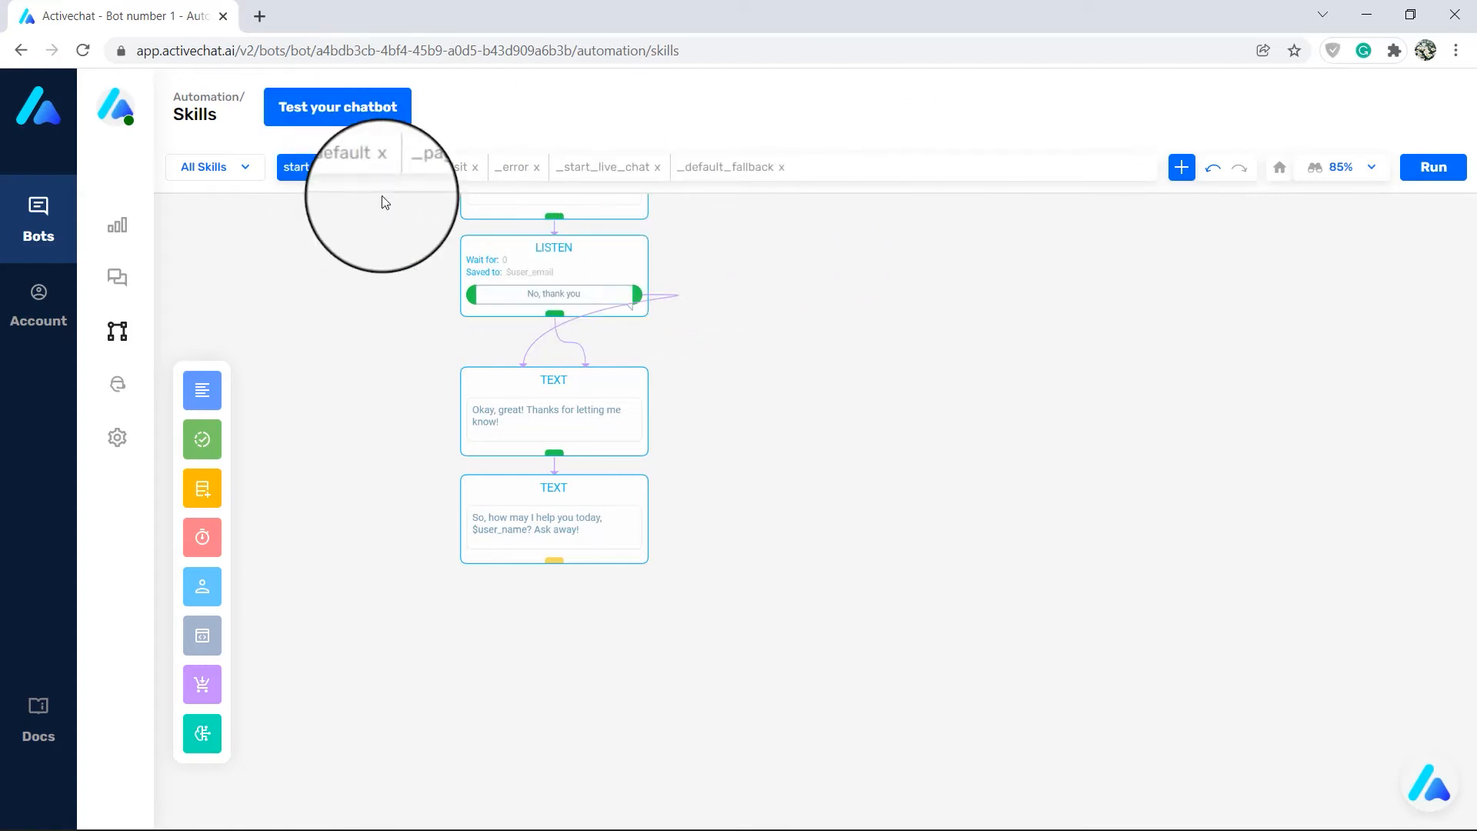
Examine the block flows of the default, _page_visit, _error and _start_live_chat skills.
left_click(355, 167)
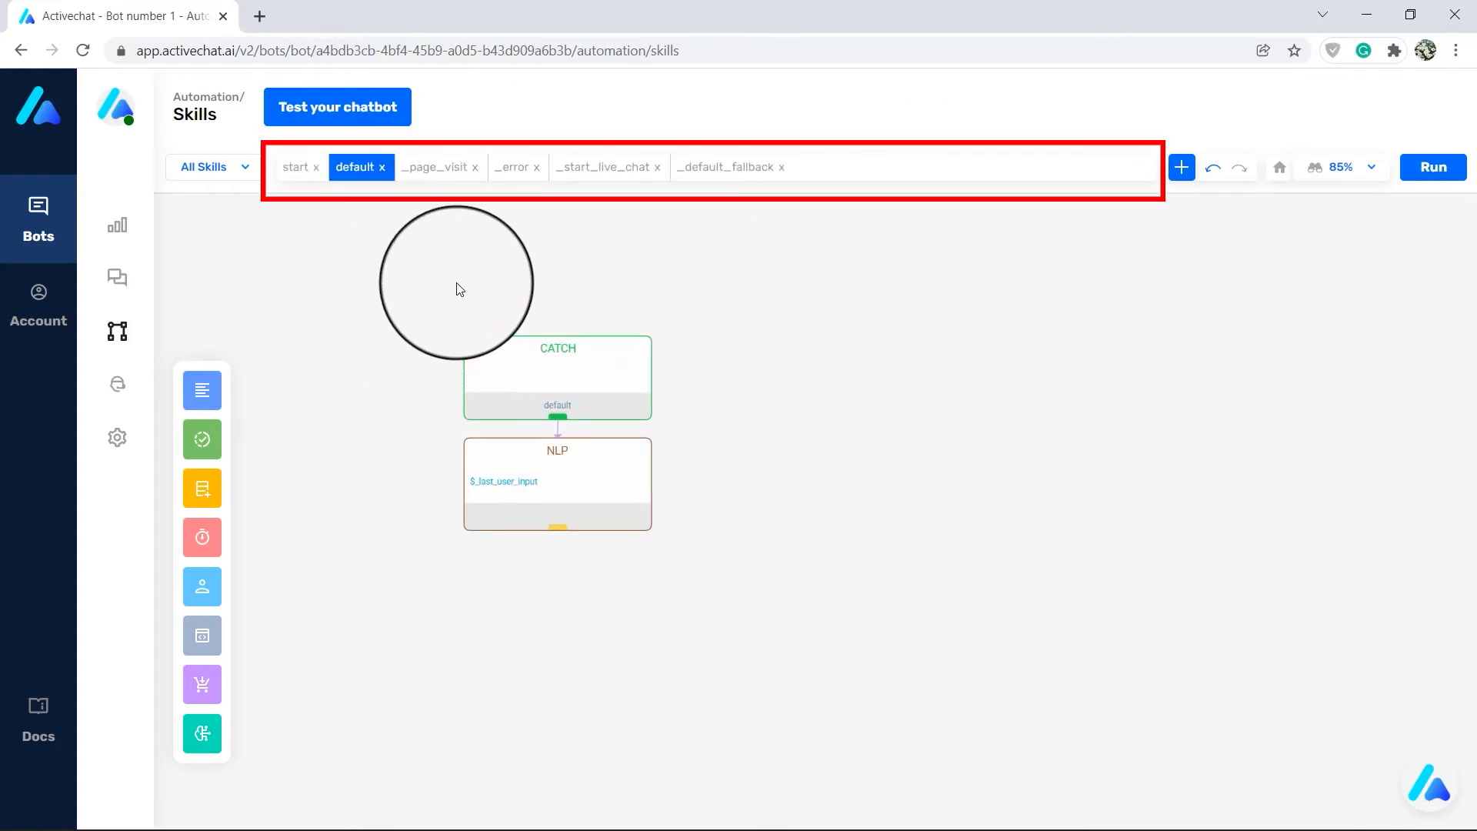
left_click(437, 168)
left_click_drag(836, 401, 350, 403)
scroll(510, 401, "down", 7)
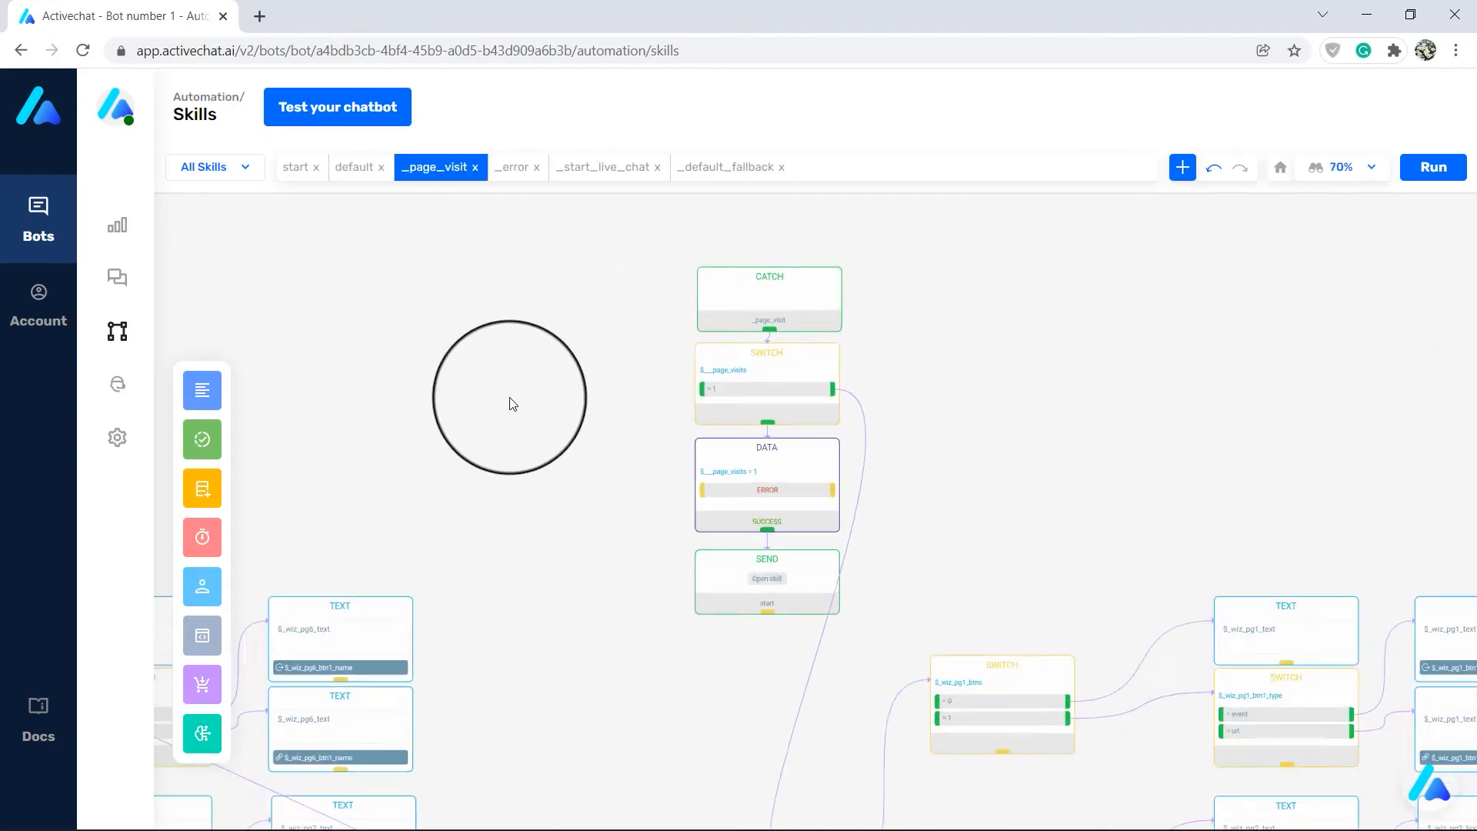
left_click_drag(529, 571, 646, 408)
scroll(597, 335, "down", 2)
left_click(508, 167)
left_click_drag(385, 289, 612, 405)
scroll(612, 406, "up", 10)
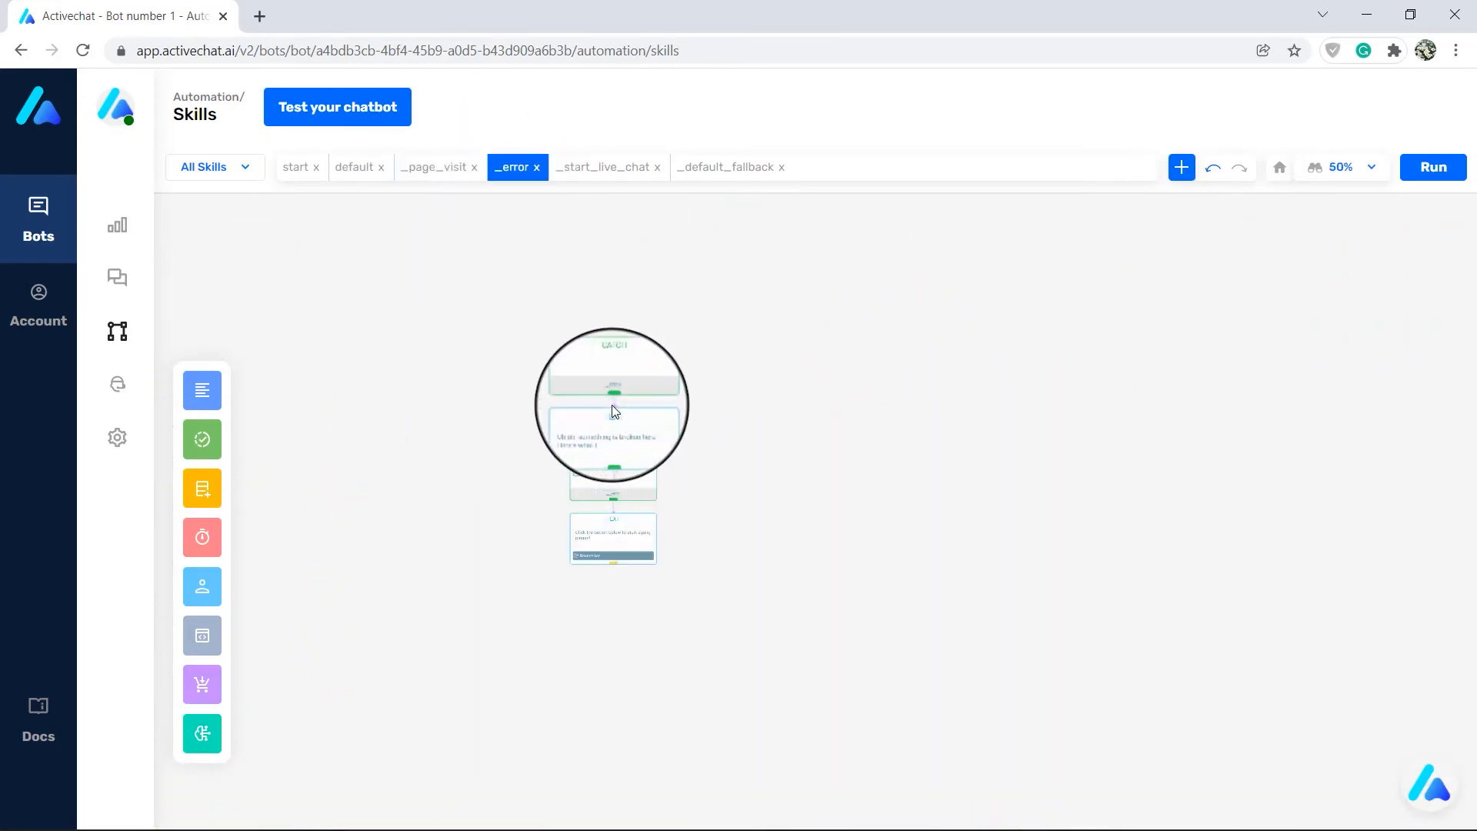
left_click(603, 167)
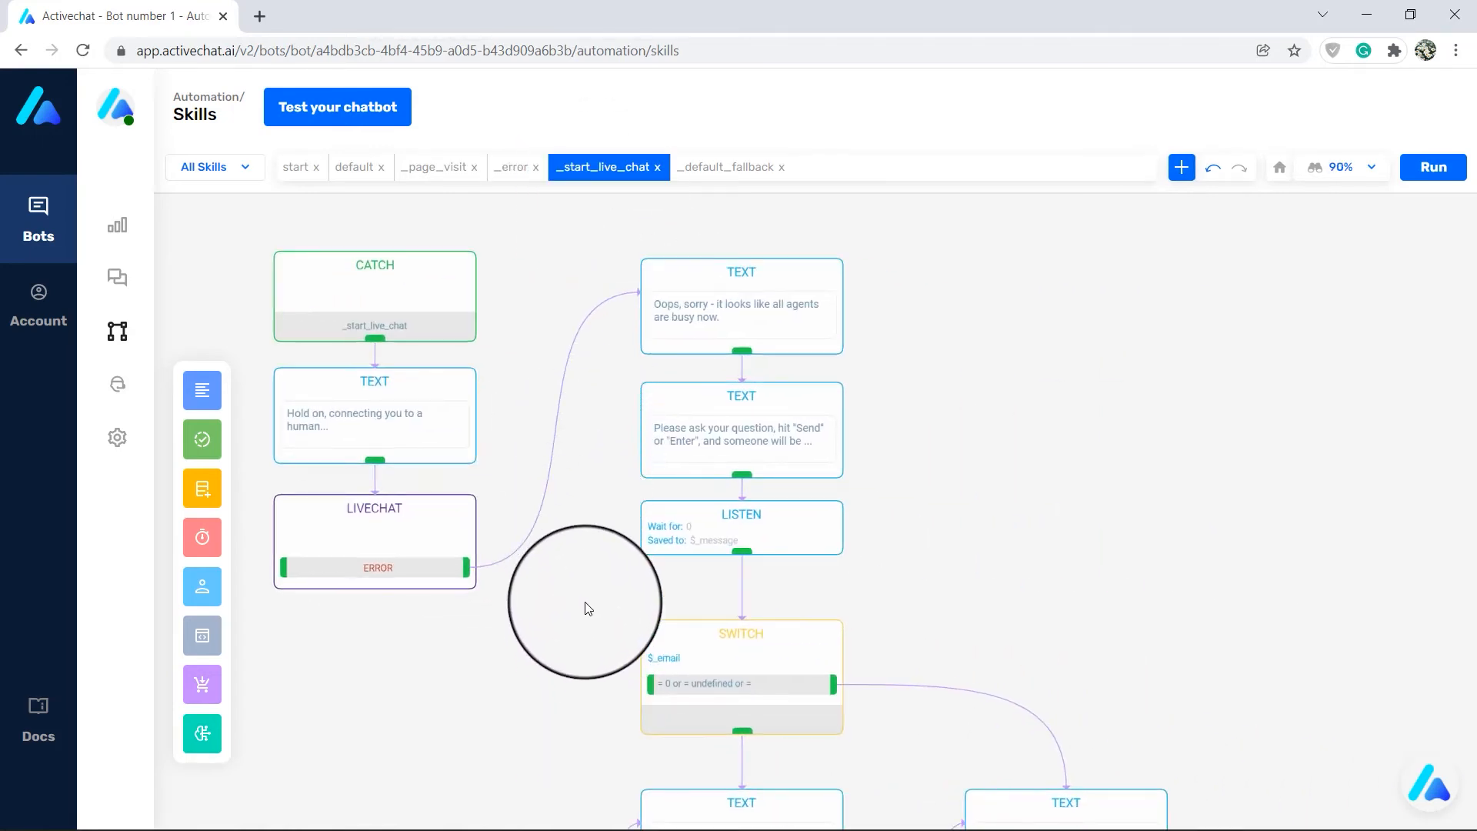
Examine the remaining blocks of the _start_live_chat skill and the flow of the _default_fallback skill.
left_click_drag(576, 688, 497, 346)
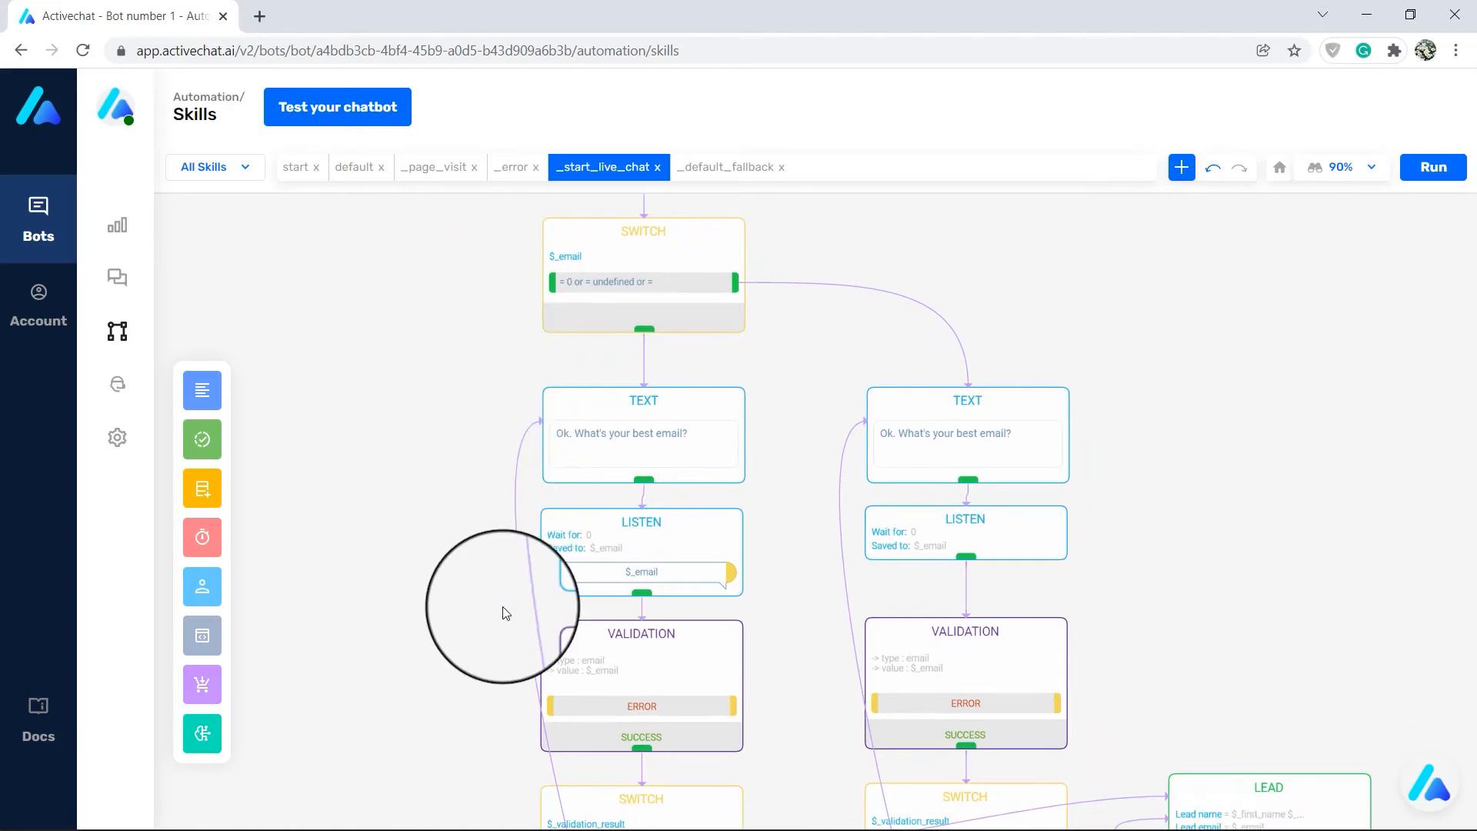
left_click_drag(504, 613, 423, 442)
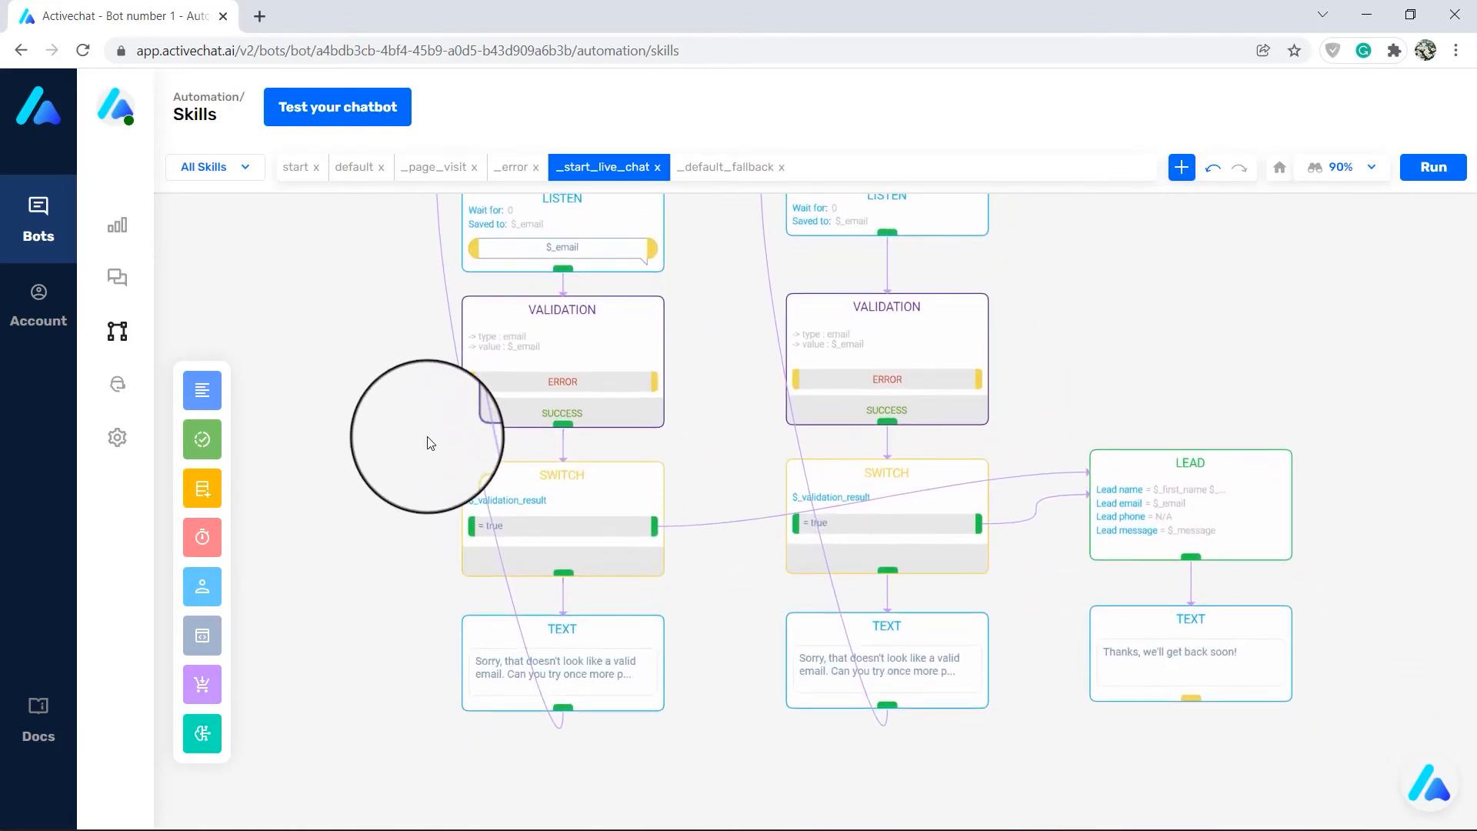
left_click(712, 167)
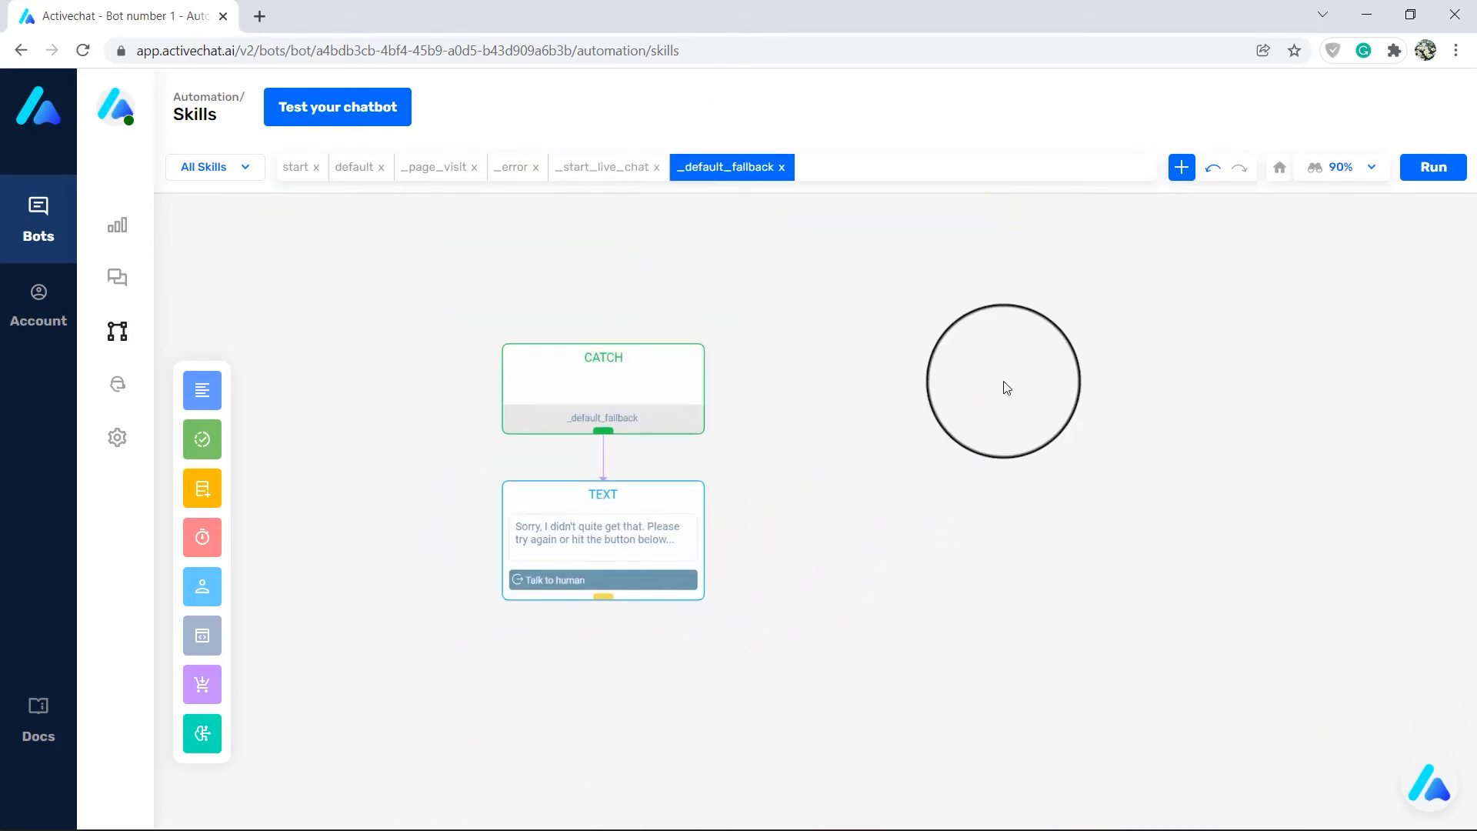
Create a skill titled new_skill_test with a description saying it is a new skill for testing purposes only.
left_click(1181, 167)
left_click(719, 350)
type("new_sk")
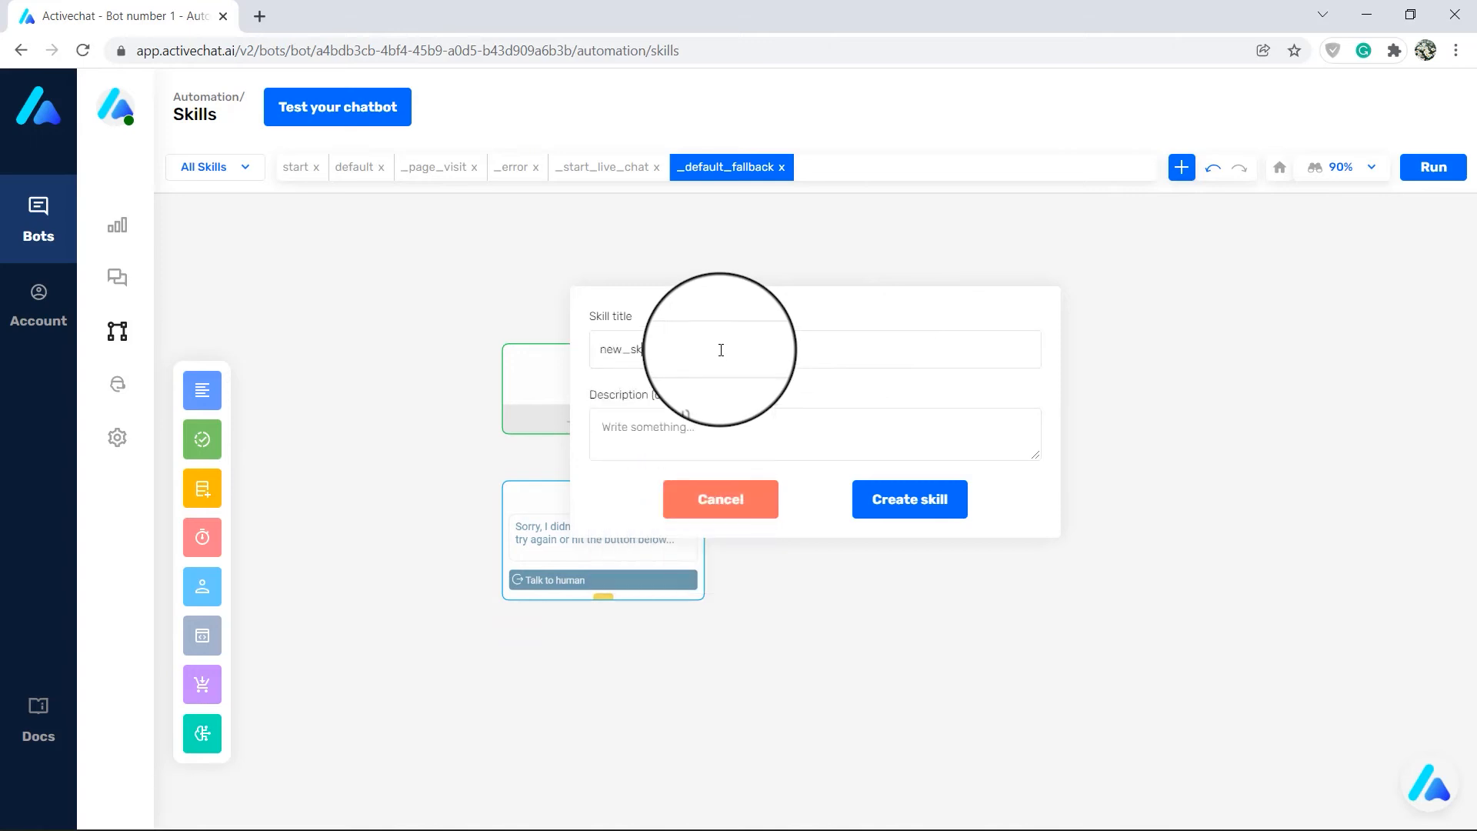
type("ill_test")
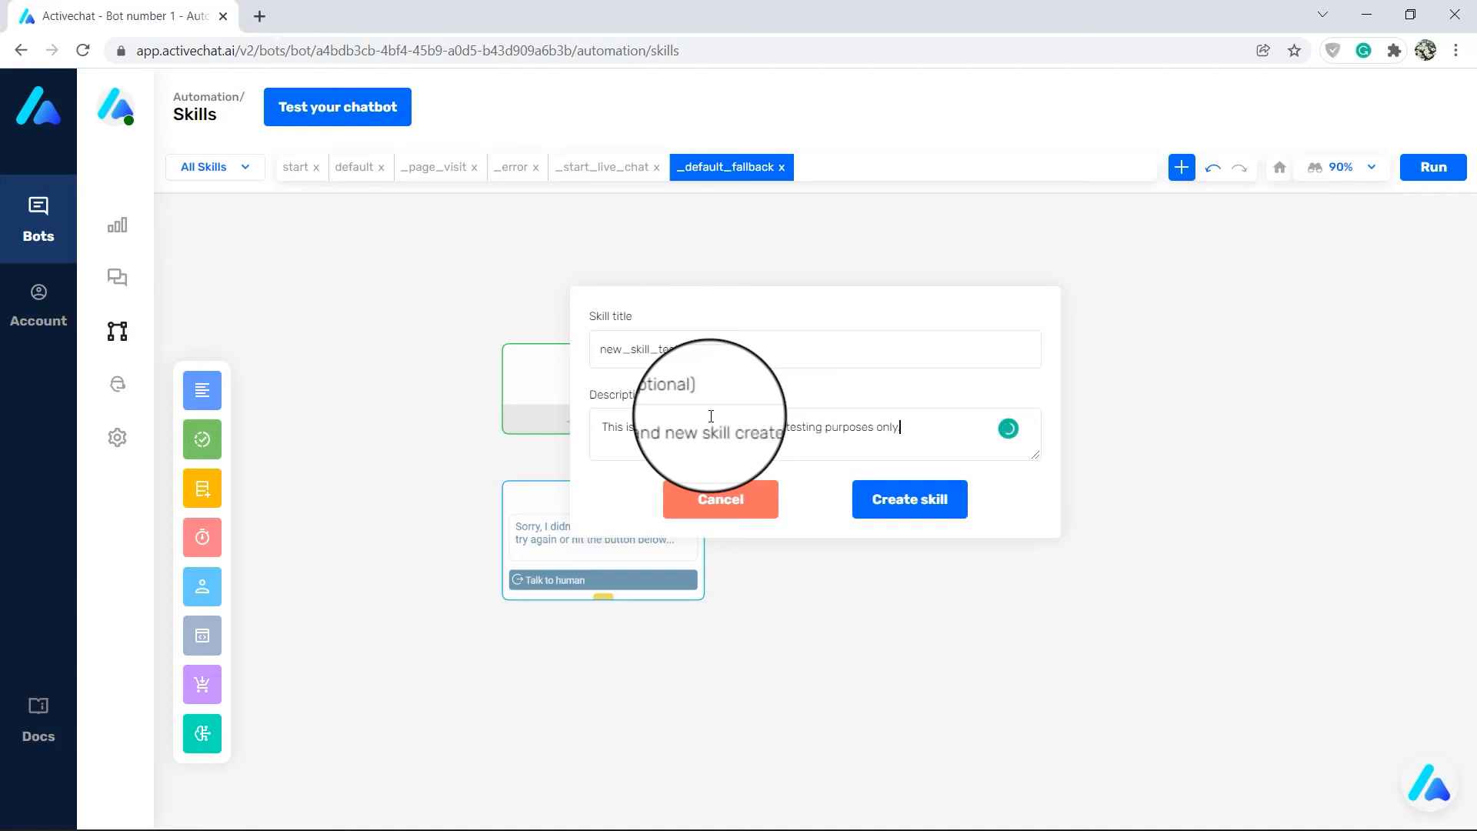
left_click(939, 502)
Attach a Text block beneath the new skill's Catch block with the message "I love to be tested!".
mouse_move(202, 390)
left_click_drag(365, 433, 653, 442)
left_click(653, 446)
left_click(1209, 471)
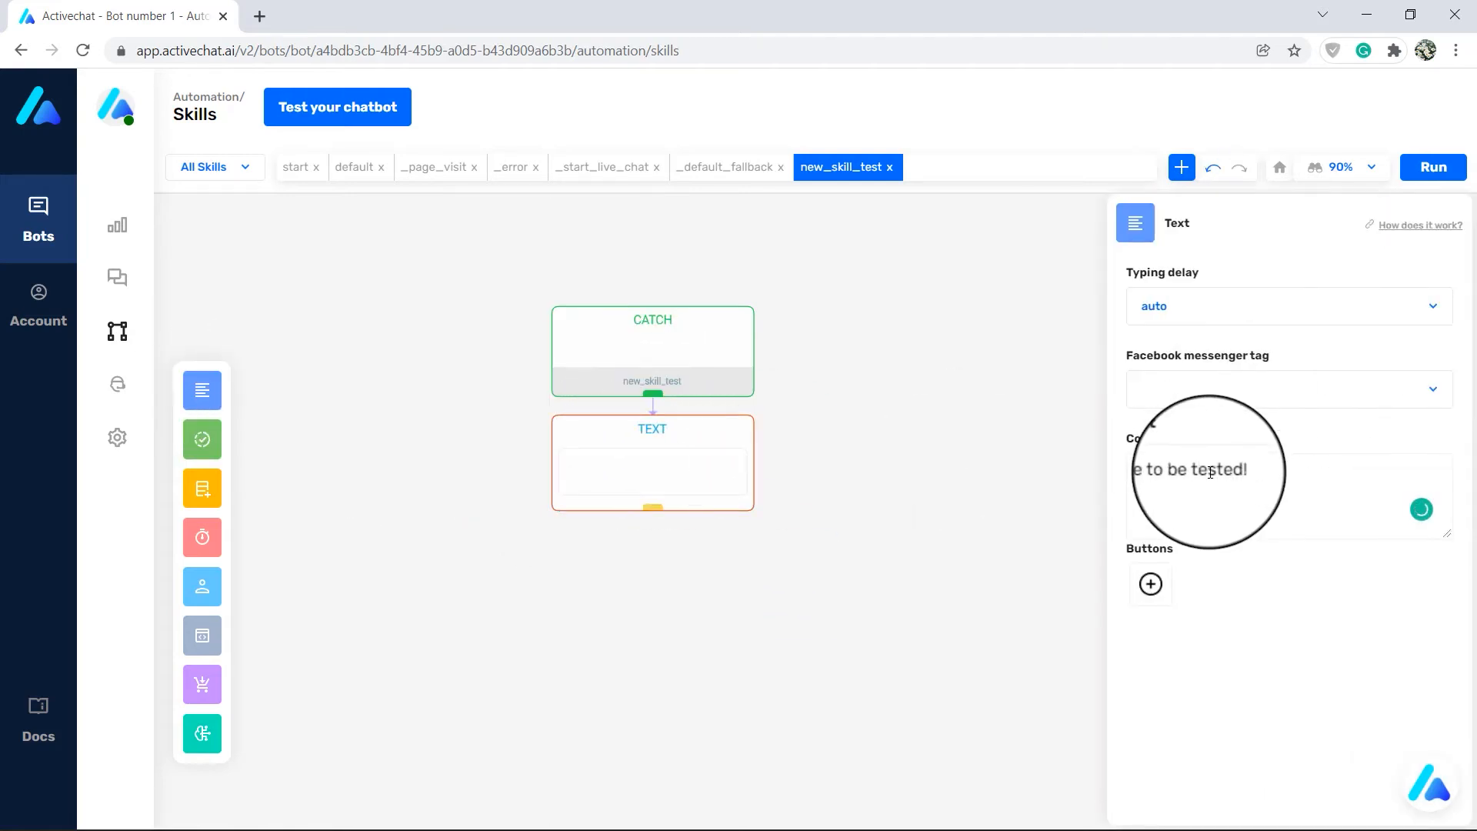
type("I love to be tested!")
left_click(1054, 522)
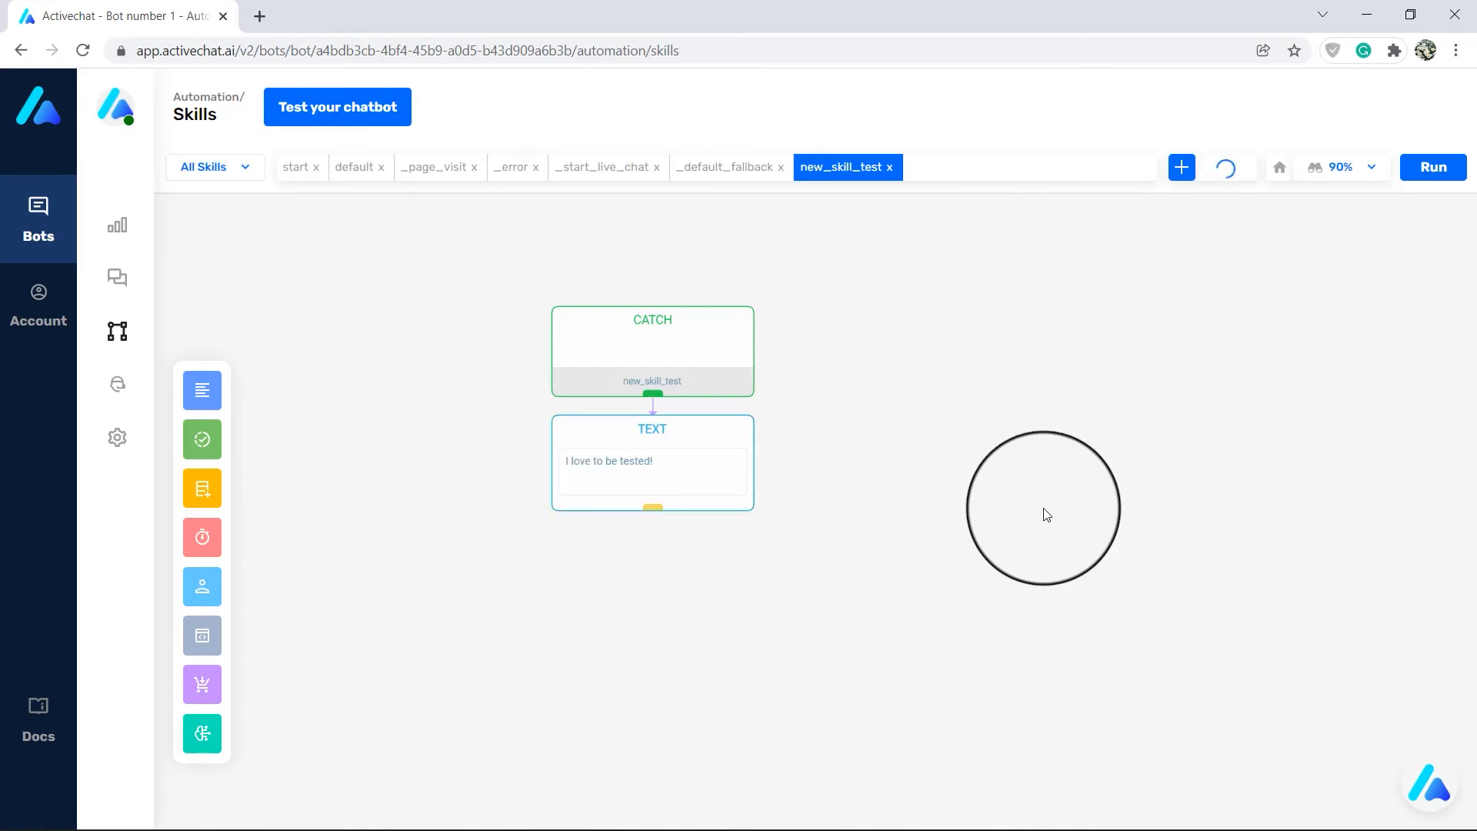
In the start skill, add a button titled "I want to test you!" to the "So, how may I help you today" Text block.
left_click(296, 167)
scroll(610, 543, "down", 2)
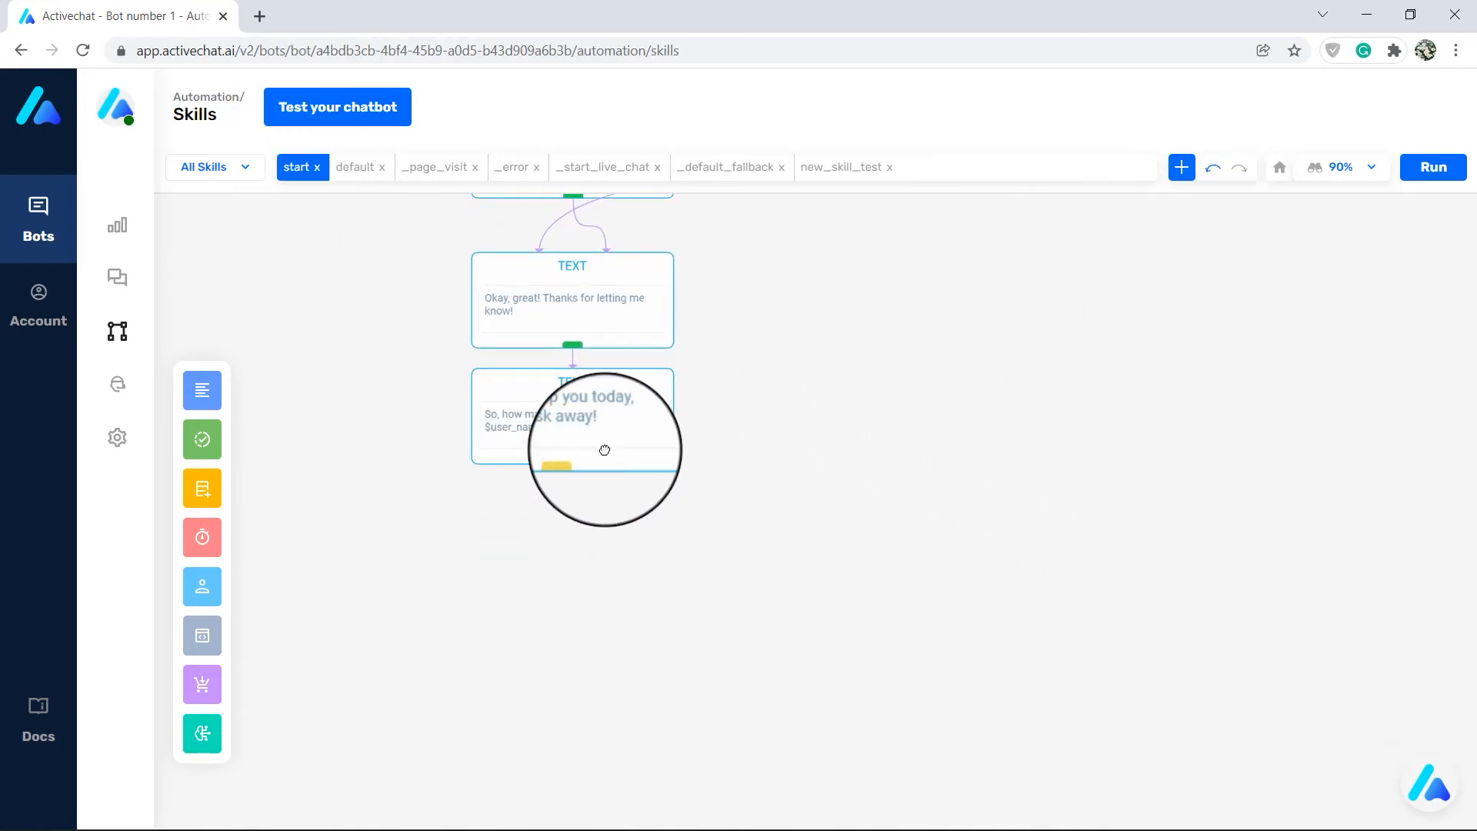
left_click(605, 449)
left_click(1236, 580)
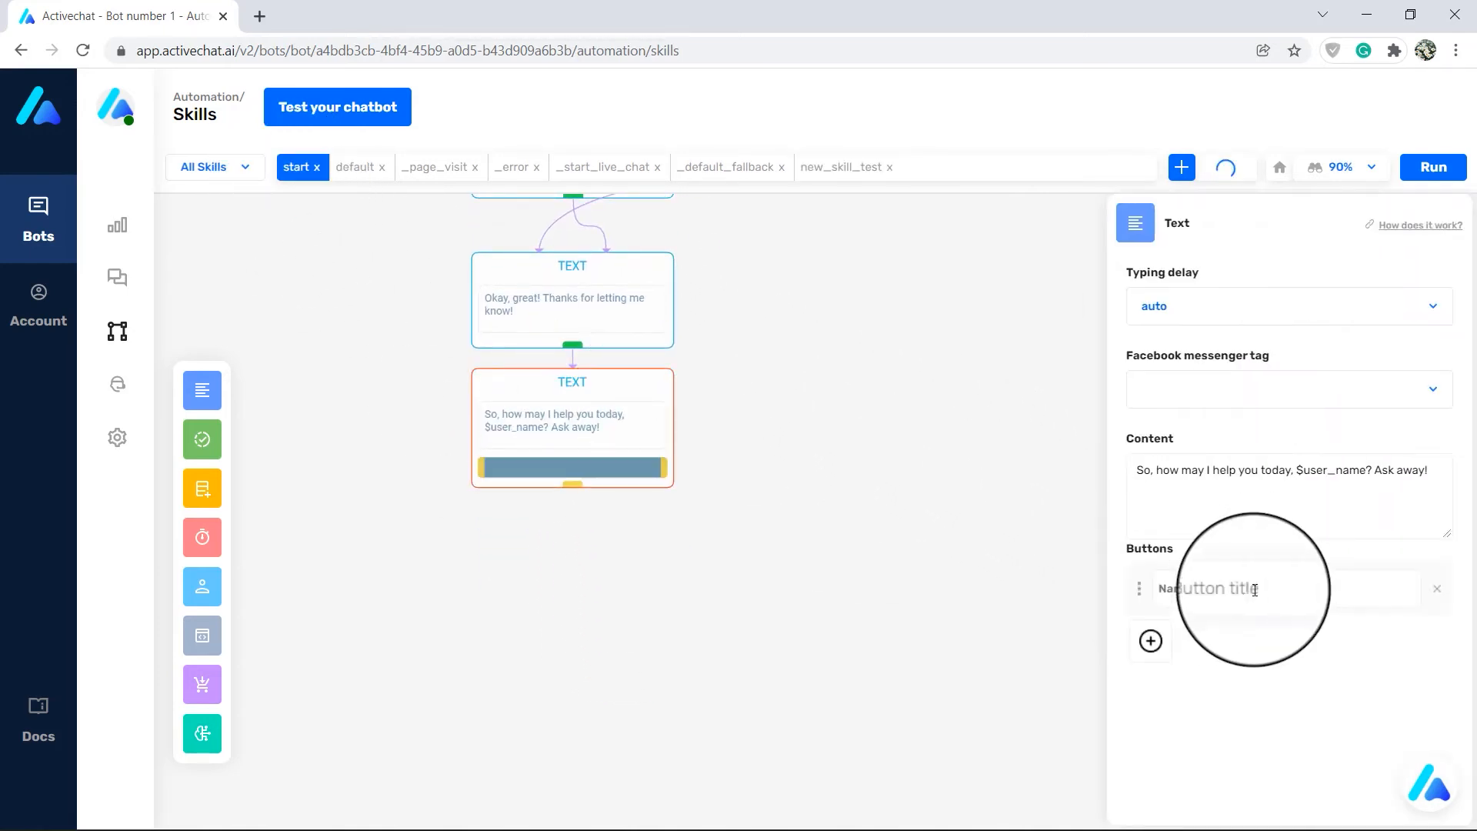
type("I want to test you")
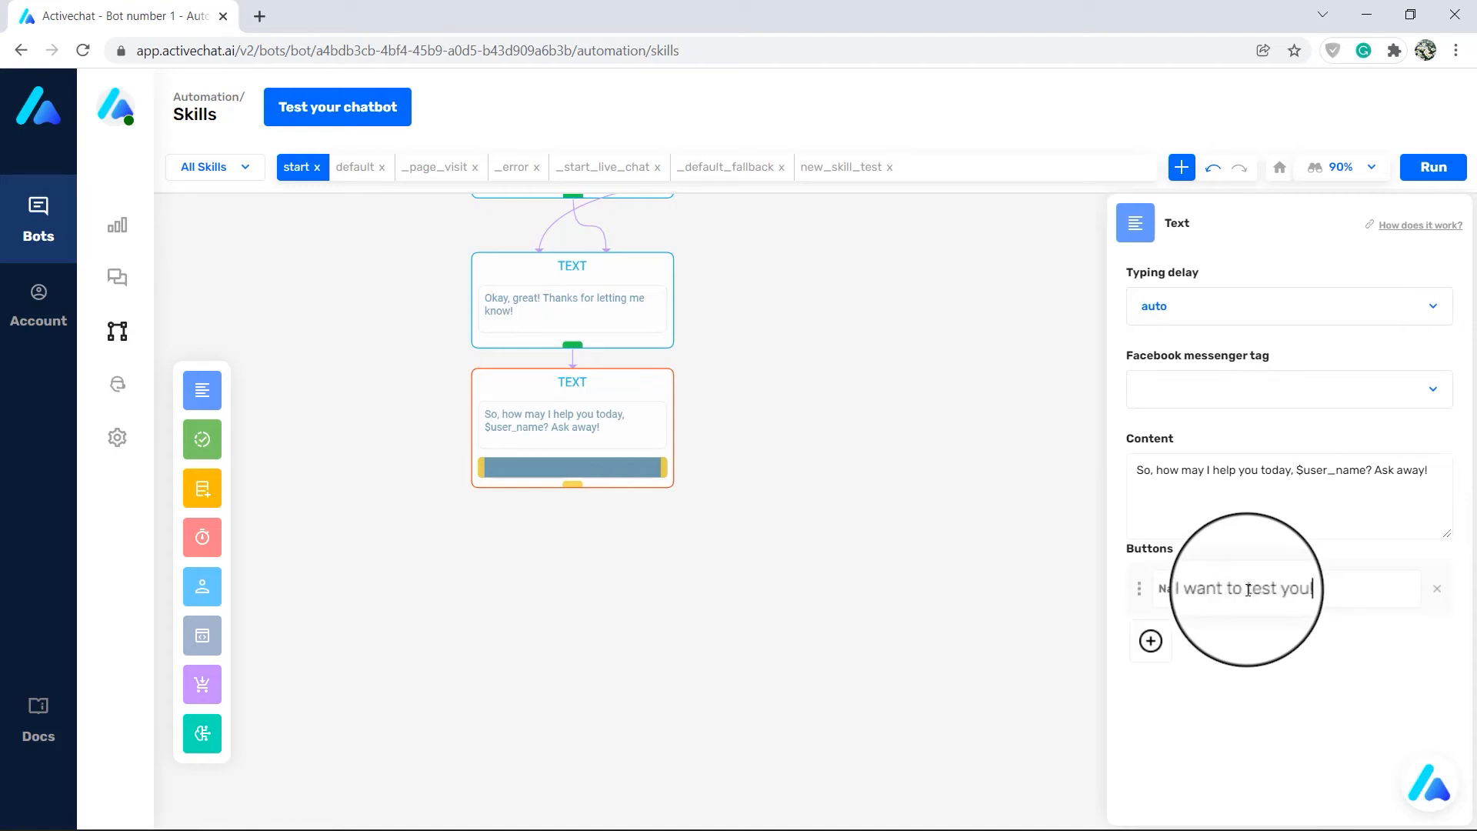
type("!")
left_click(903, 607)
Add a Send block beside the last Text block, link the "I want to test you!" button to it, and set its event to new_skill_test.
mouse_move(202, 439)
left_click_drag(363, 452, 802, 560)
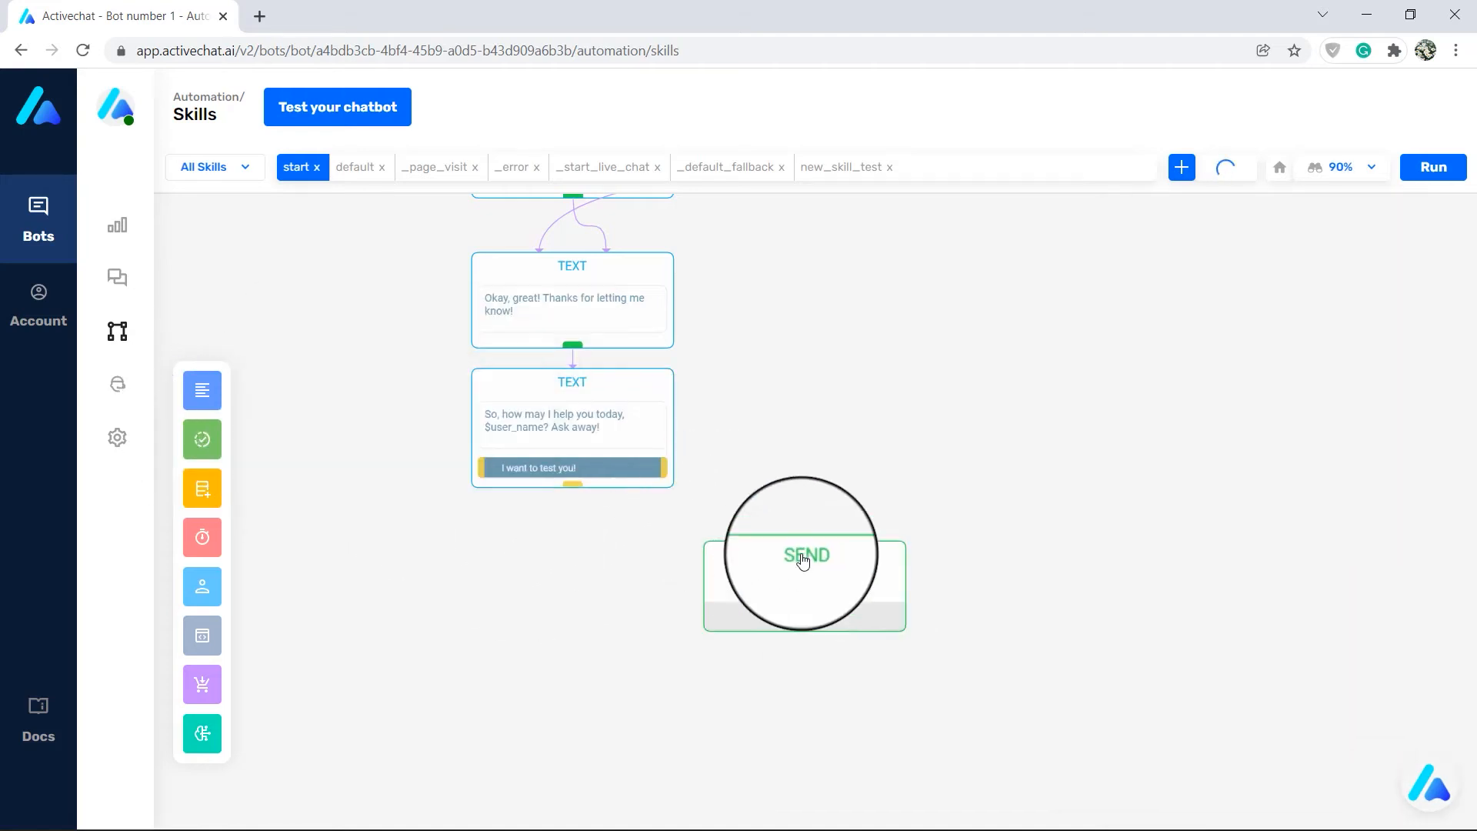
left_click_drag(665, 468, 719, 421)
left_click(809, 429)
left_click(1181, 303)
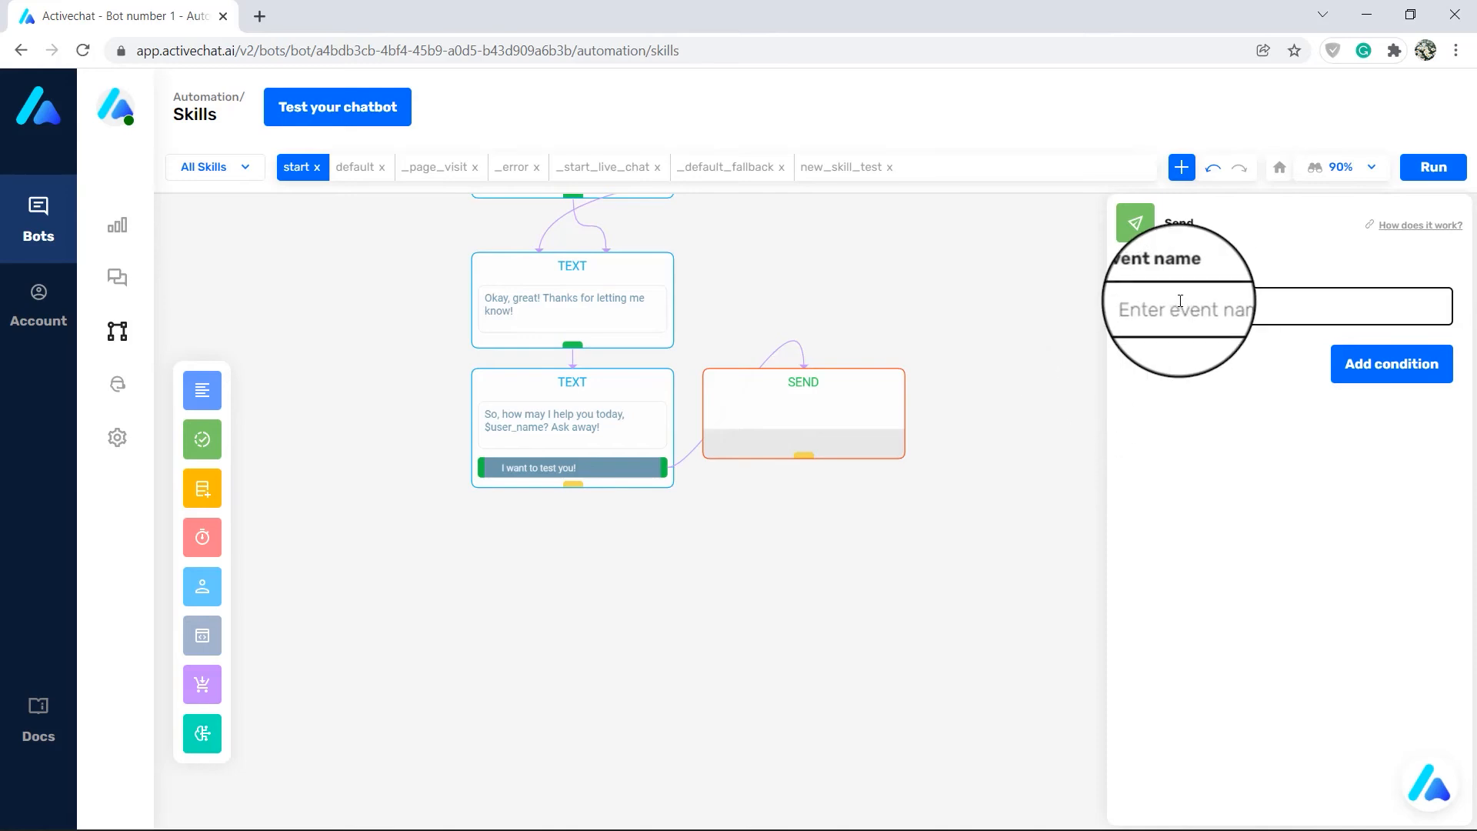
type("new_")
left_click(1190, 372)
left_click(1053, 429)
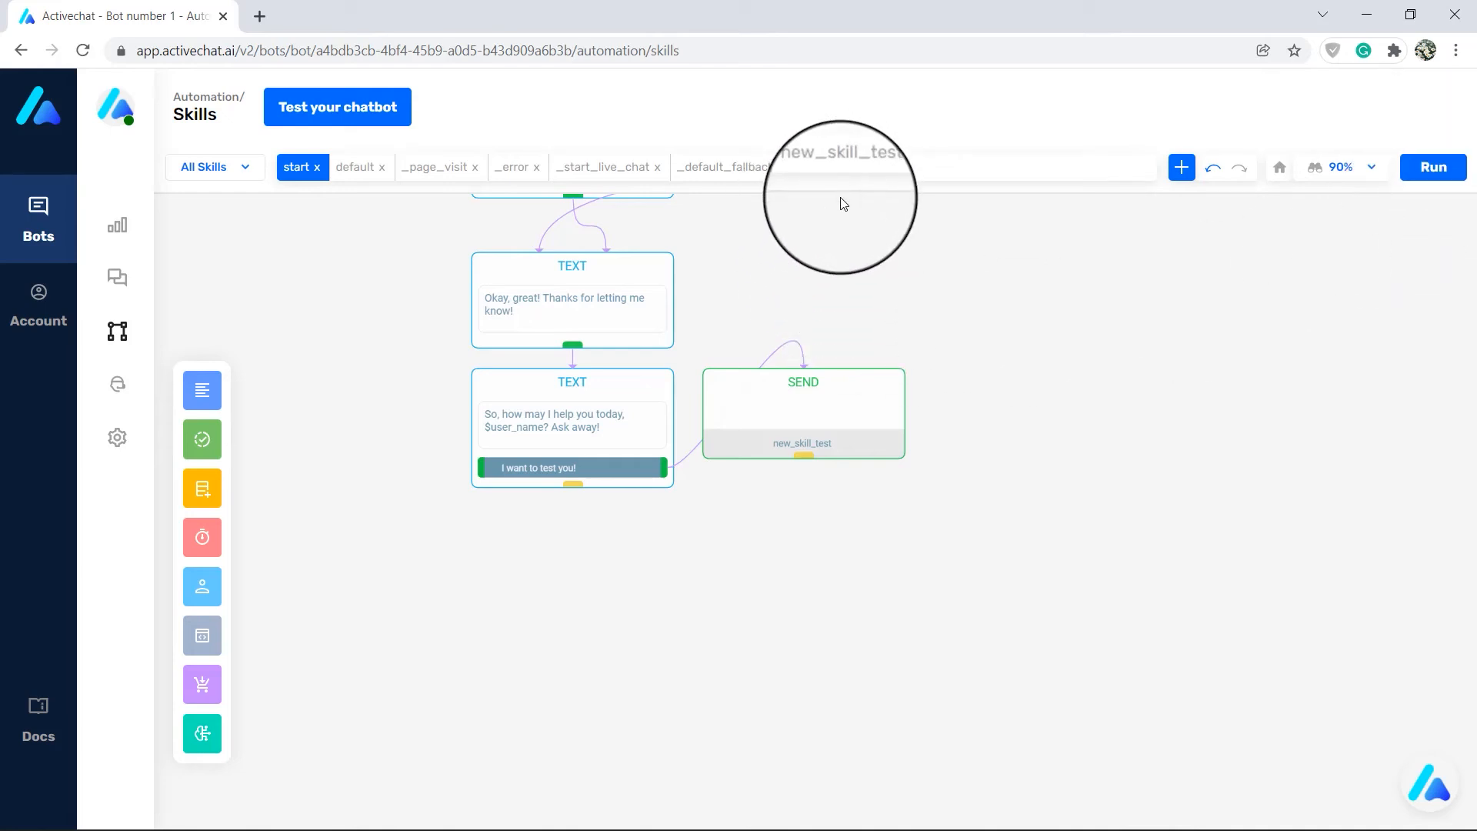
In new_skill_test, extend the Text block's message to "I love to be tested! What should we do?".
left_click(842, 167)
left_click(206, 384)
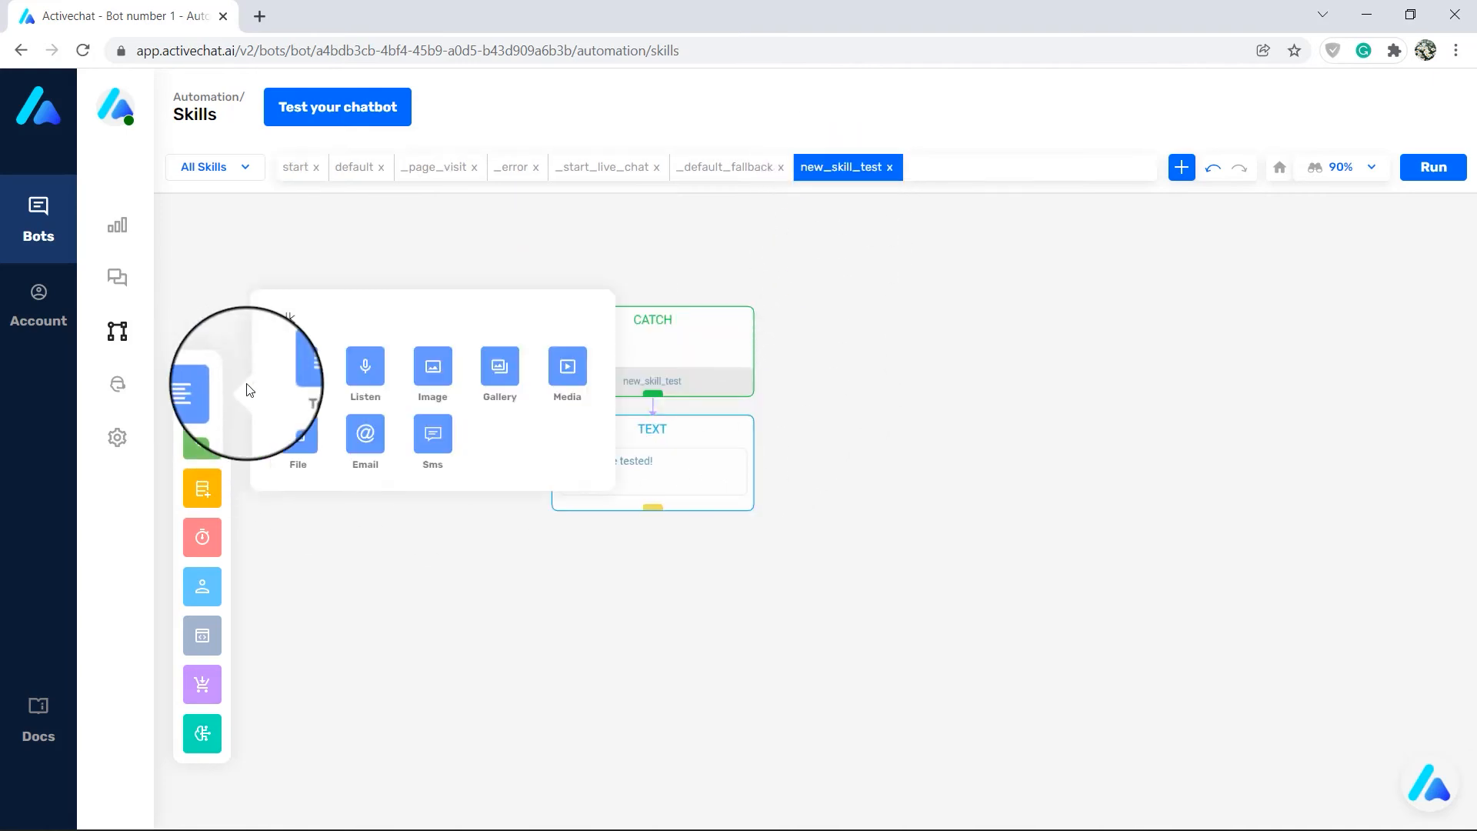
left_click(693, 462)
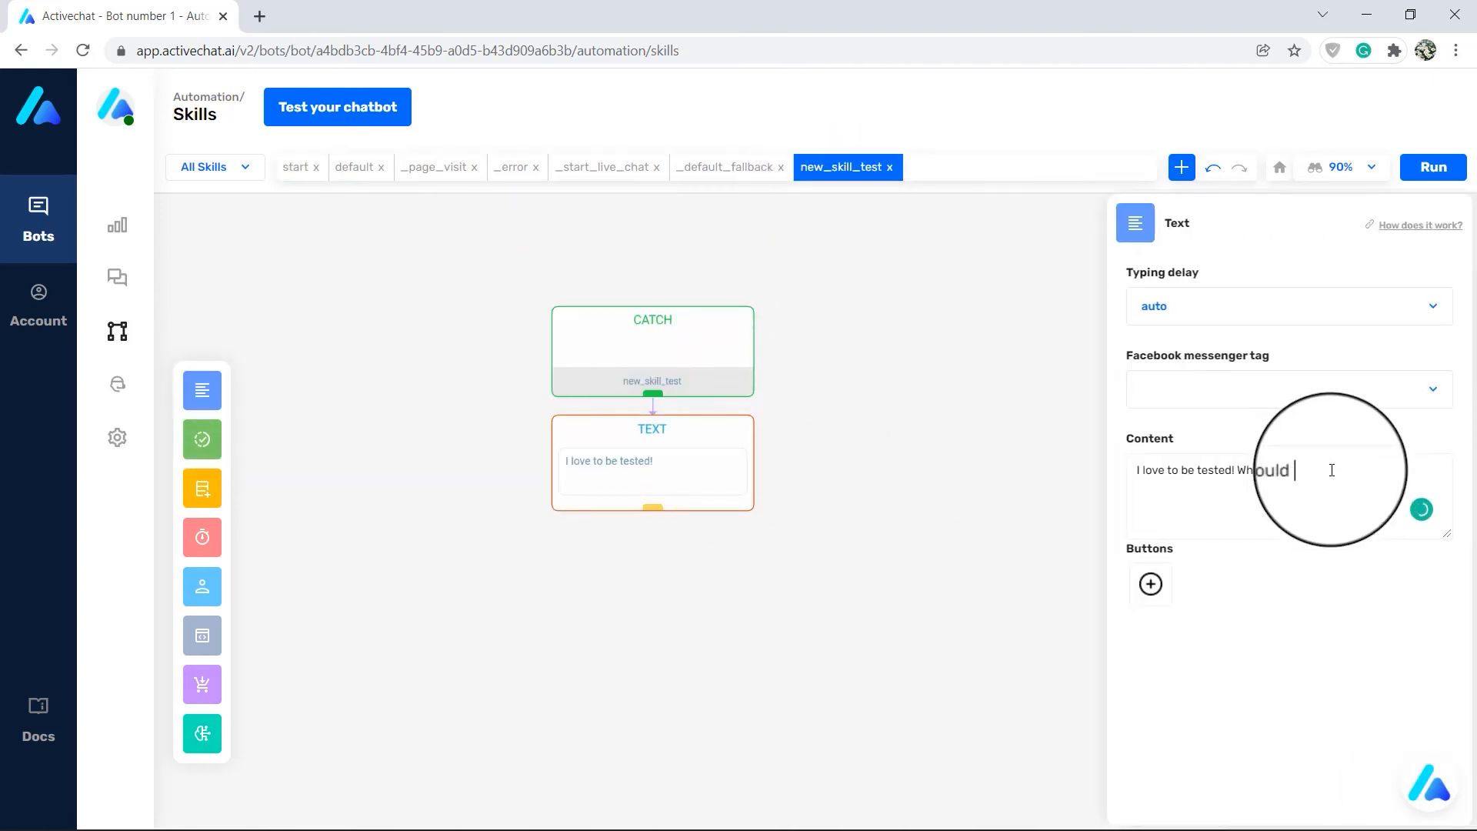
left_click_drag(848, 666, 769, 516)
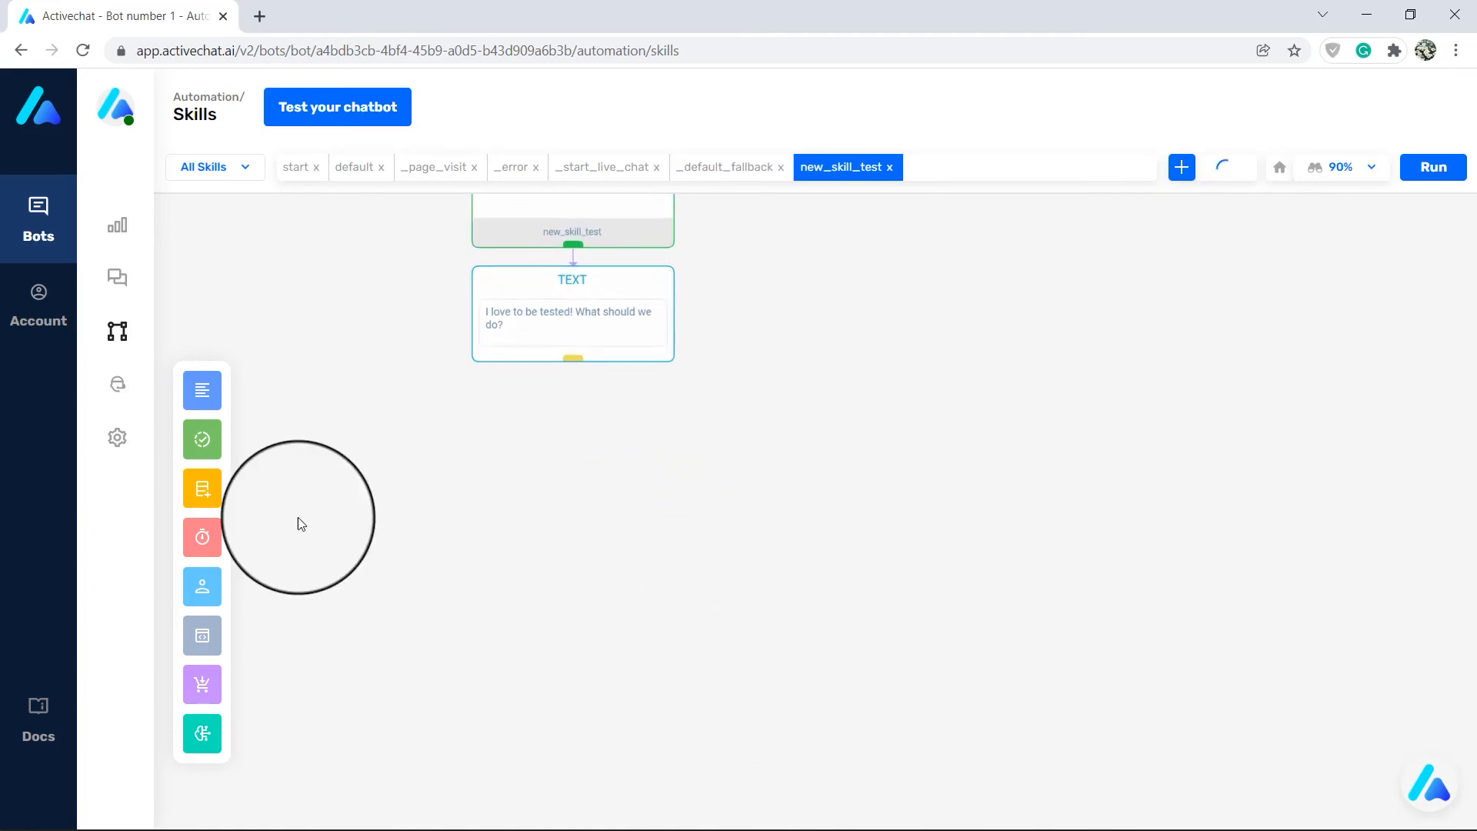
Place a Switch block below the Text block, leaving room for another block between them.
left_click(203, 488)
left_click_drag(298, 499, 620, 429)
left_click_drag(614, 426, 563, 405)
left_click_drag(573, 359, 572, 414)
left_click_drag(572, 415, 570, 619)
Insert a Listen block above the Switch block and connect the Text block's output to it.
mouse_move(211, 385)
left_click_drag(372, 371, 816, 453)
left_click_drag(817, 455, 590, 422)
left_click_drag(573, 358, 570, 413)
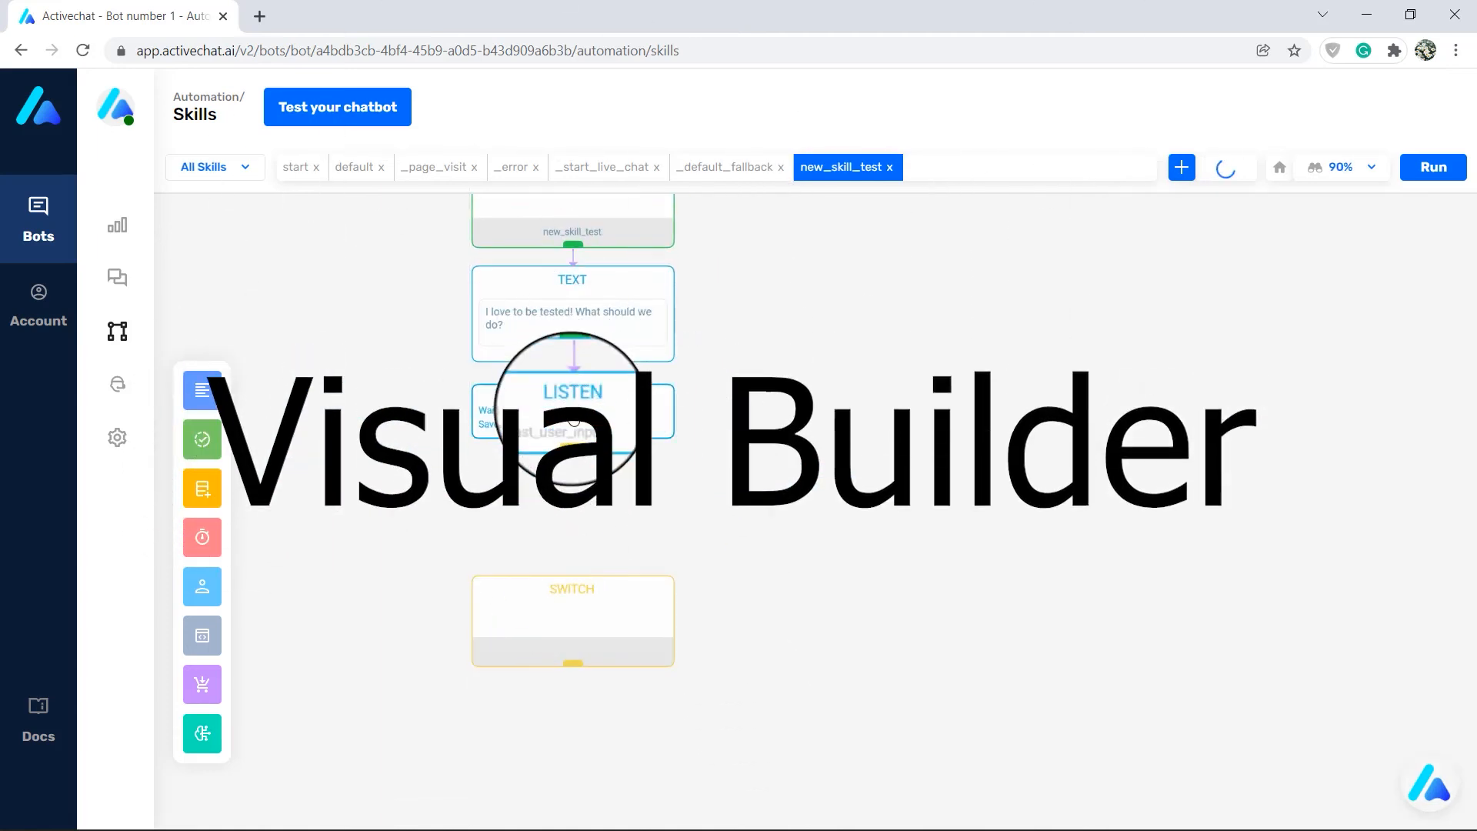
Set the Listen block to save the reply to $user_test.
left_click(570, 413)
left_click_drag(1156, 390, 1283, 395)
type("user_e")
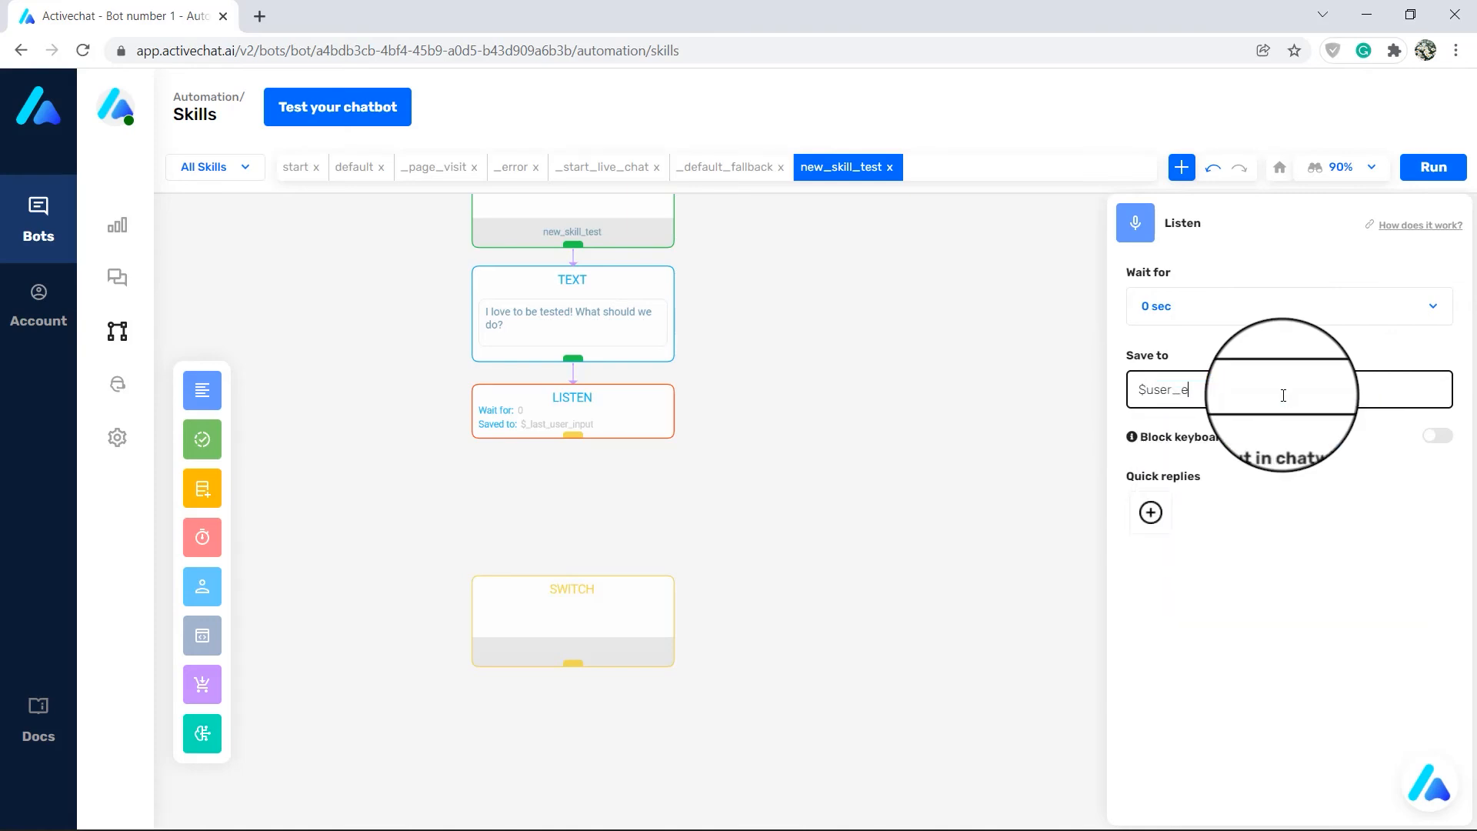
key("BackSpace")
type("test")
left_click(1033, 485)
Attach the Switch block directly beneath the Listen block and set its variable to $user_test.
left_click_drag(620, 588, 620, 471)
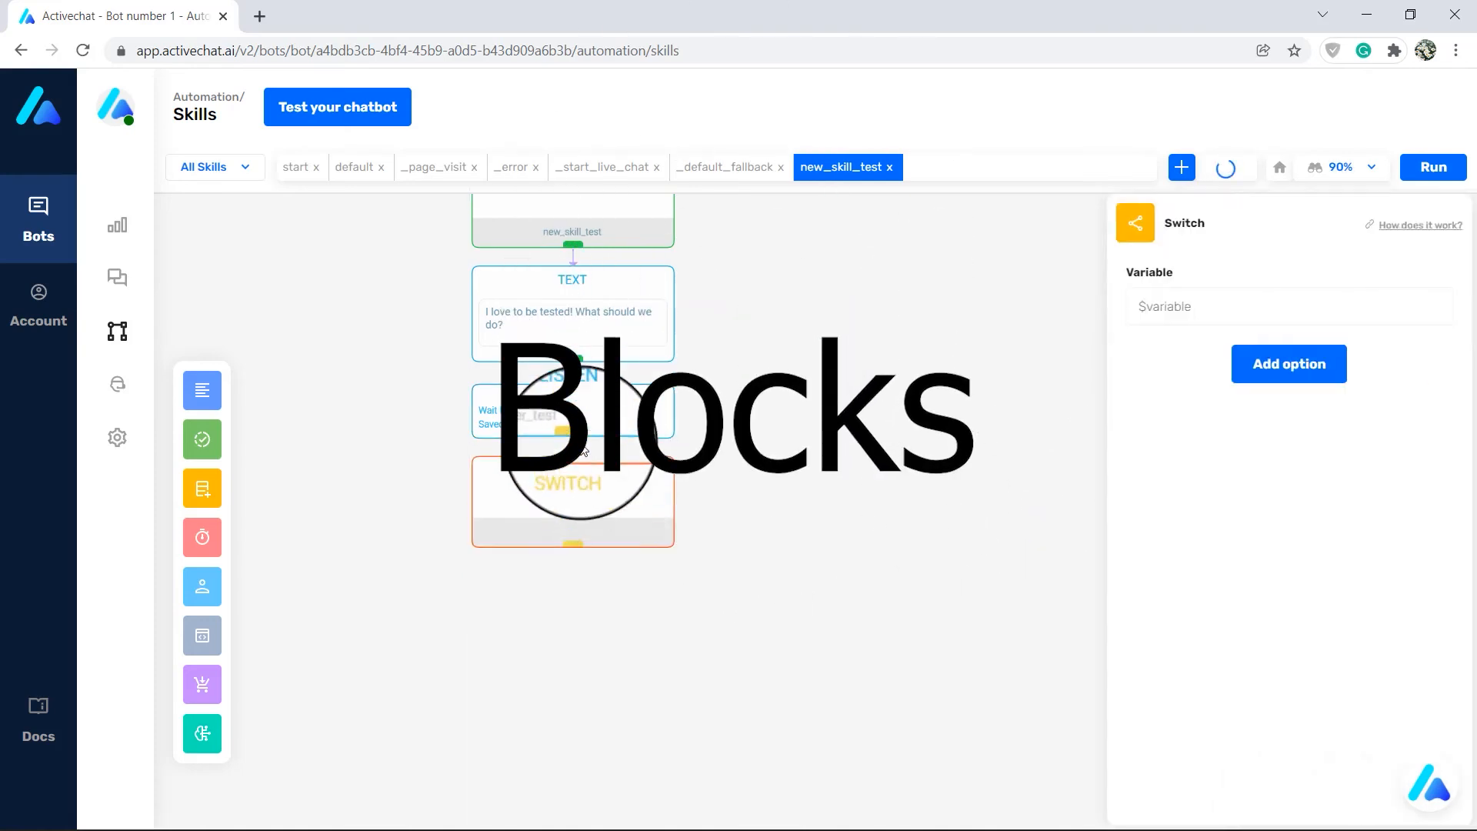
left_click_drag(567, 429, 567, 500)
left_click(1190, 316)
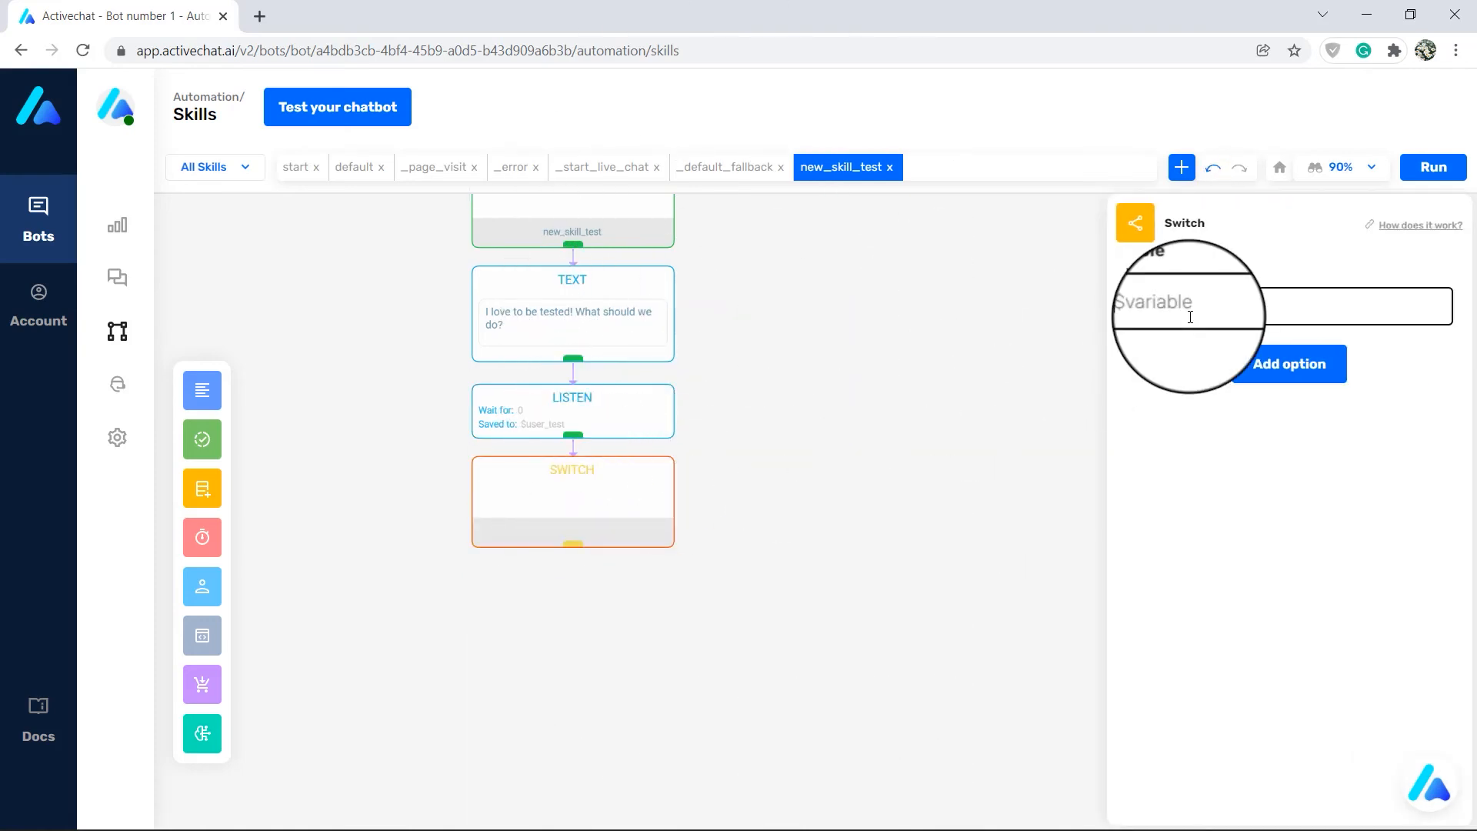
Add an option to the Switch block with the ∈ operator and the value "play".
left_click(1301, 363)
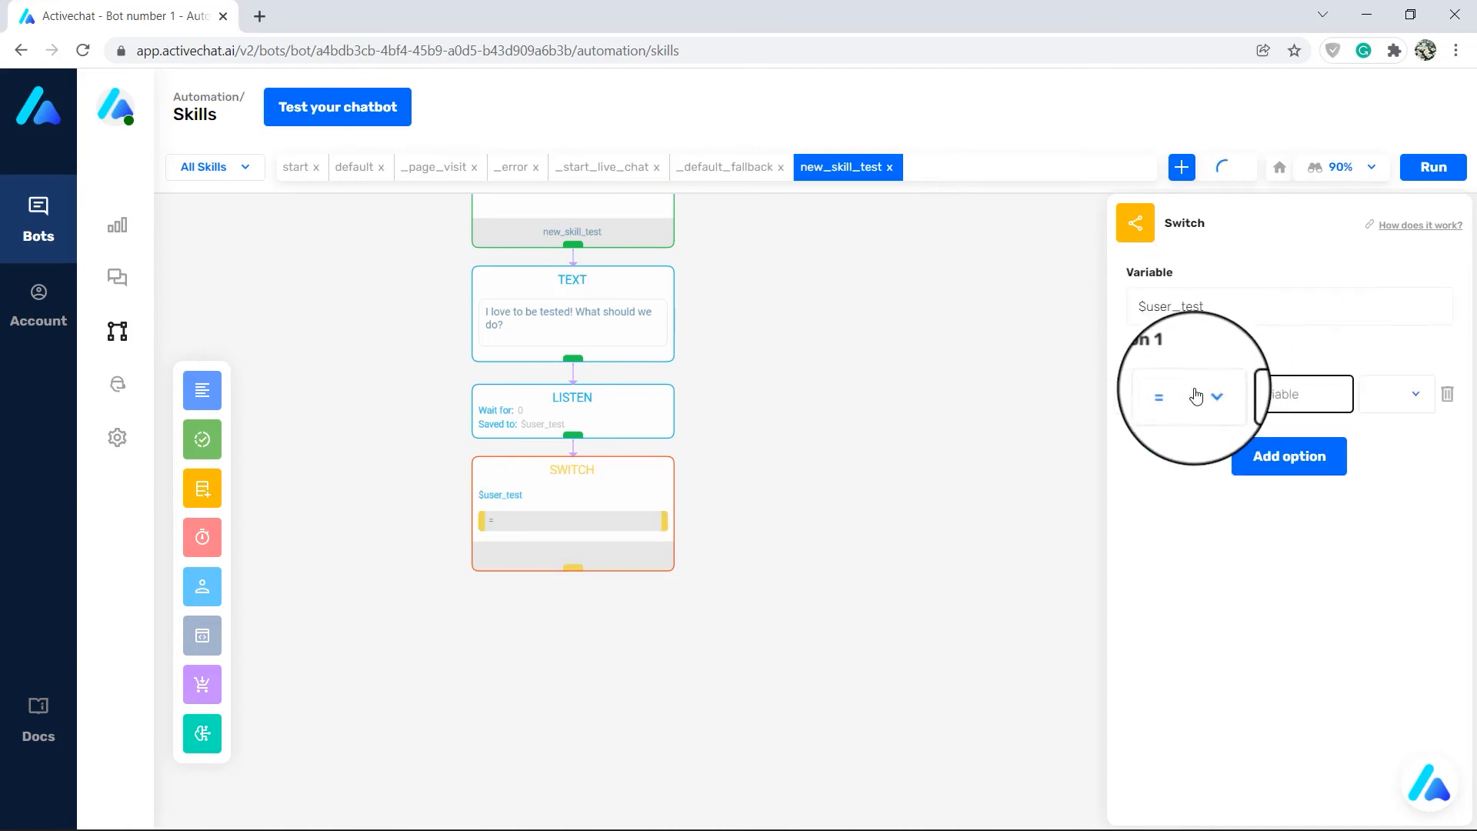
left_click(1177, 394)
left_click(1186, 631)
left_click(1258, 398)
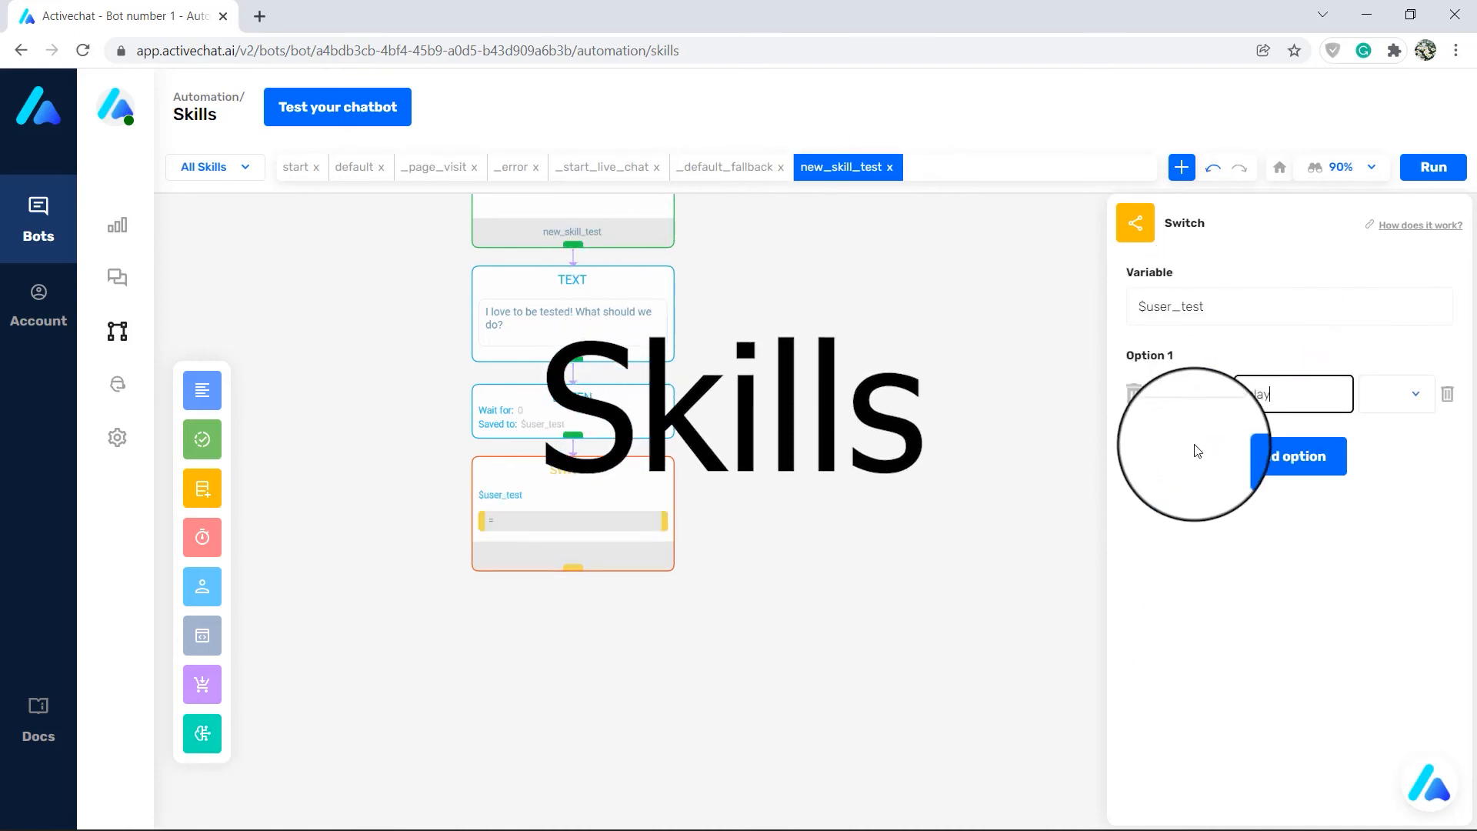
Extend the Switch option with an "or" condition using the ∈ operator and the value "playing".
left_click(1400, 399)
left_click(1388, 504)
left_click(1266, 438)
type("playing")
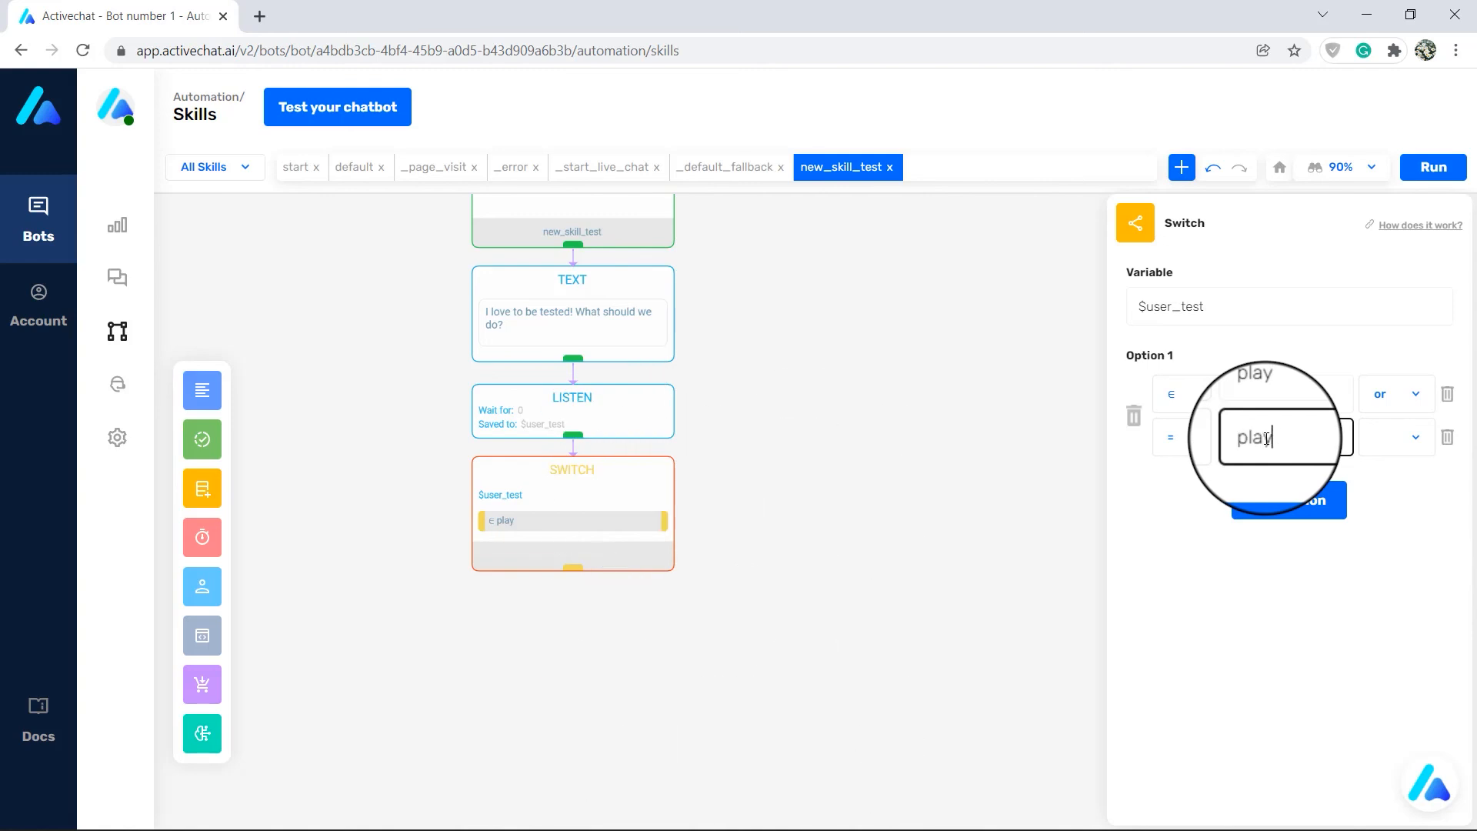
left_click(1177, 437)
left_click(1191, 676)
Add a third "or" condition to the Switch option, with the value "game".
left_click(1406, 448)
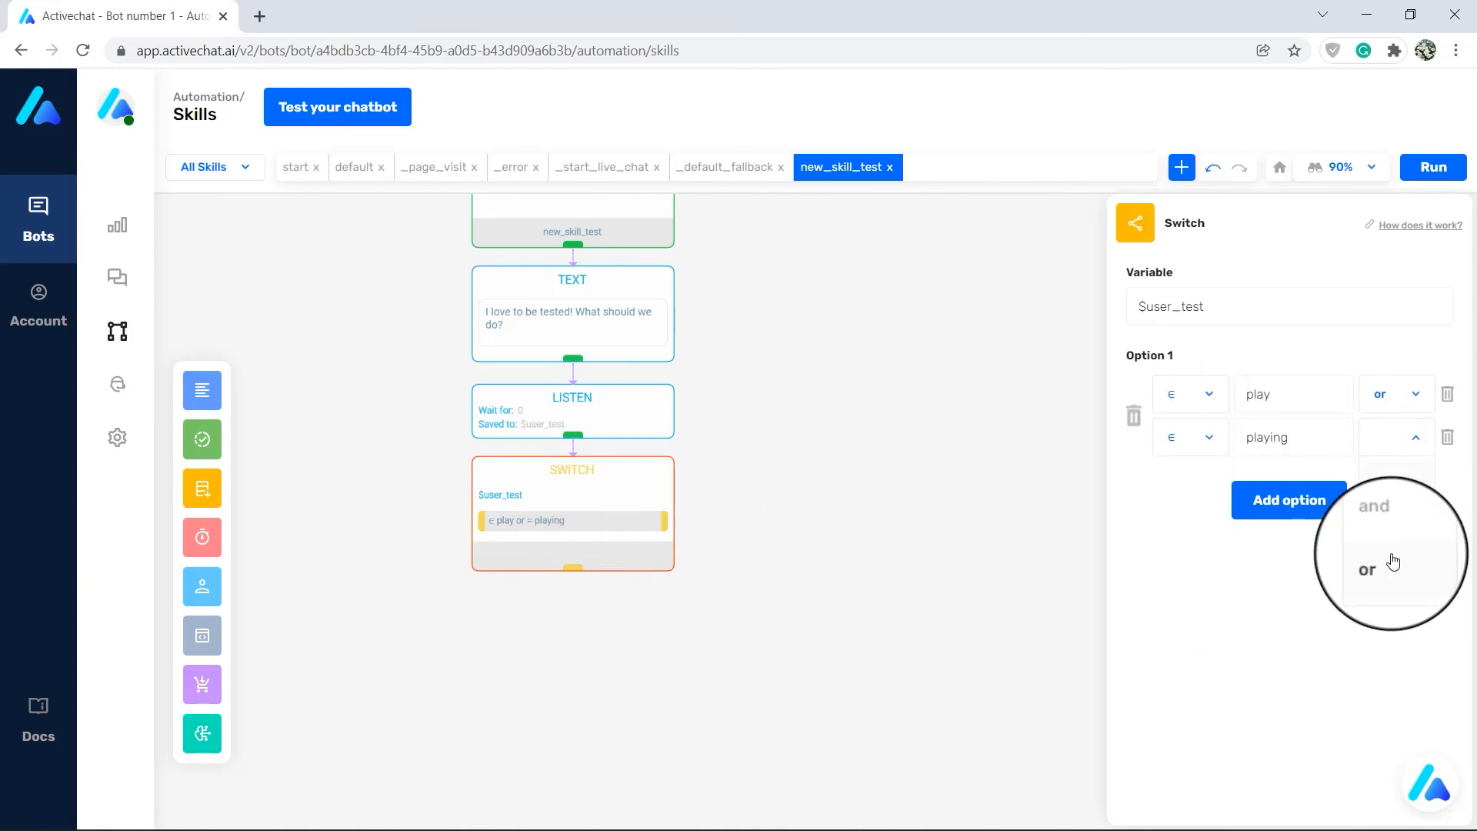
left_click(1391, 561)
left_click(1273, 480)
type("game")
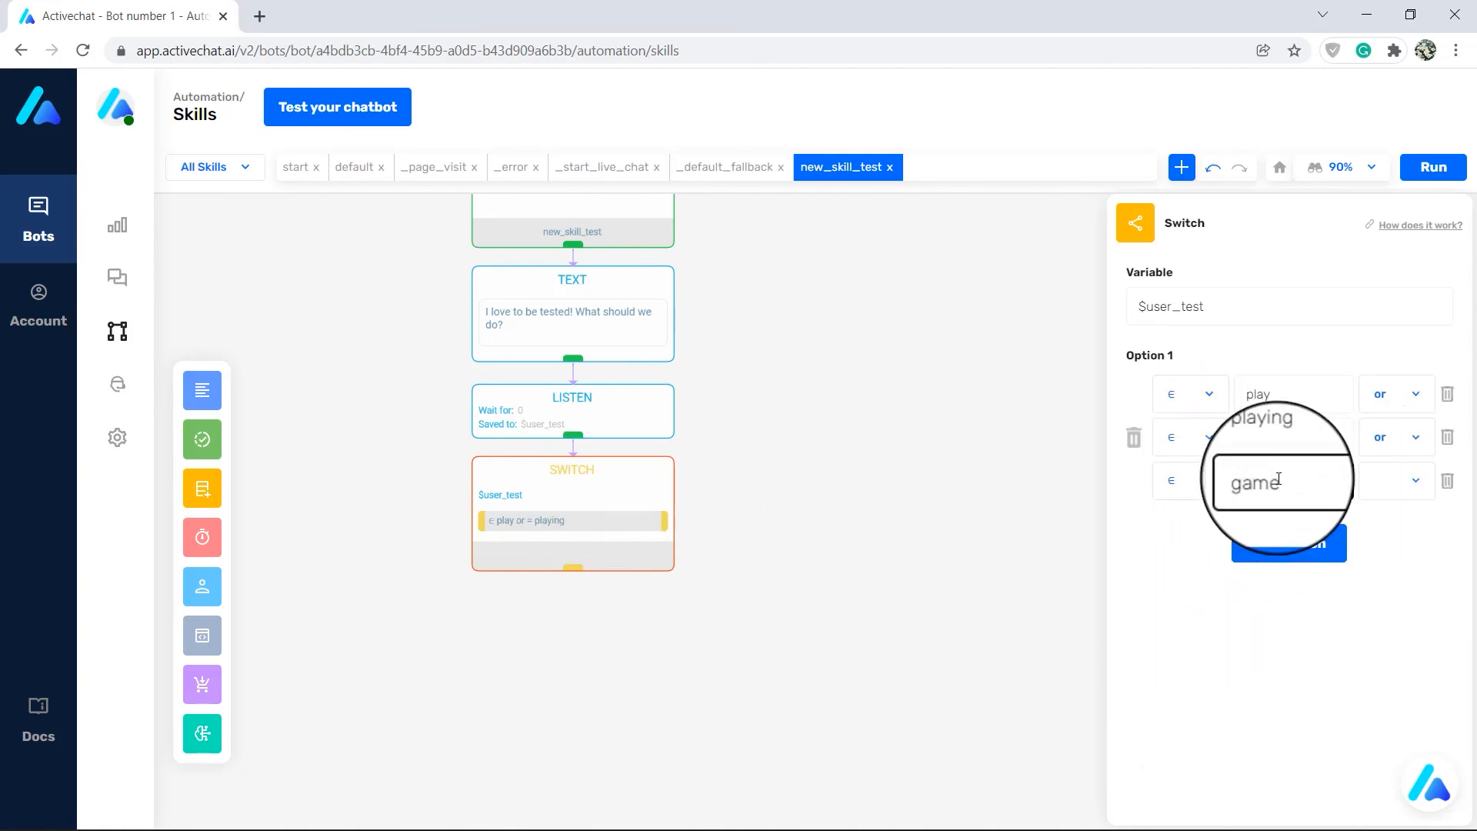
left_click(995, 526)
Link the Switch option to a new Text block with a message beginning "Oh boy, oh boy, games with humans are my favorite! What should we".
mouse_move(218, 379)
left_click_drag(300, 375, 768, 488)
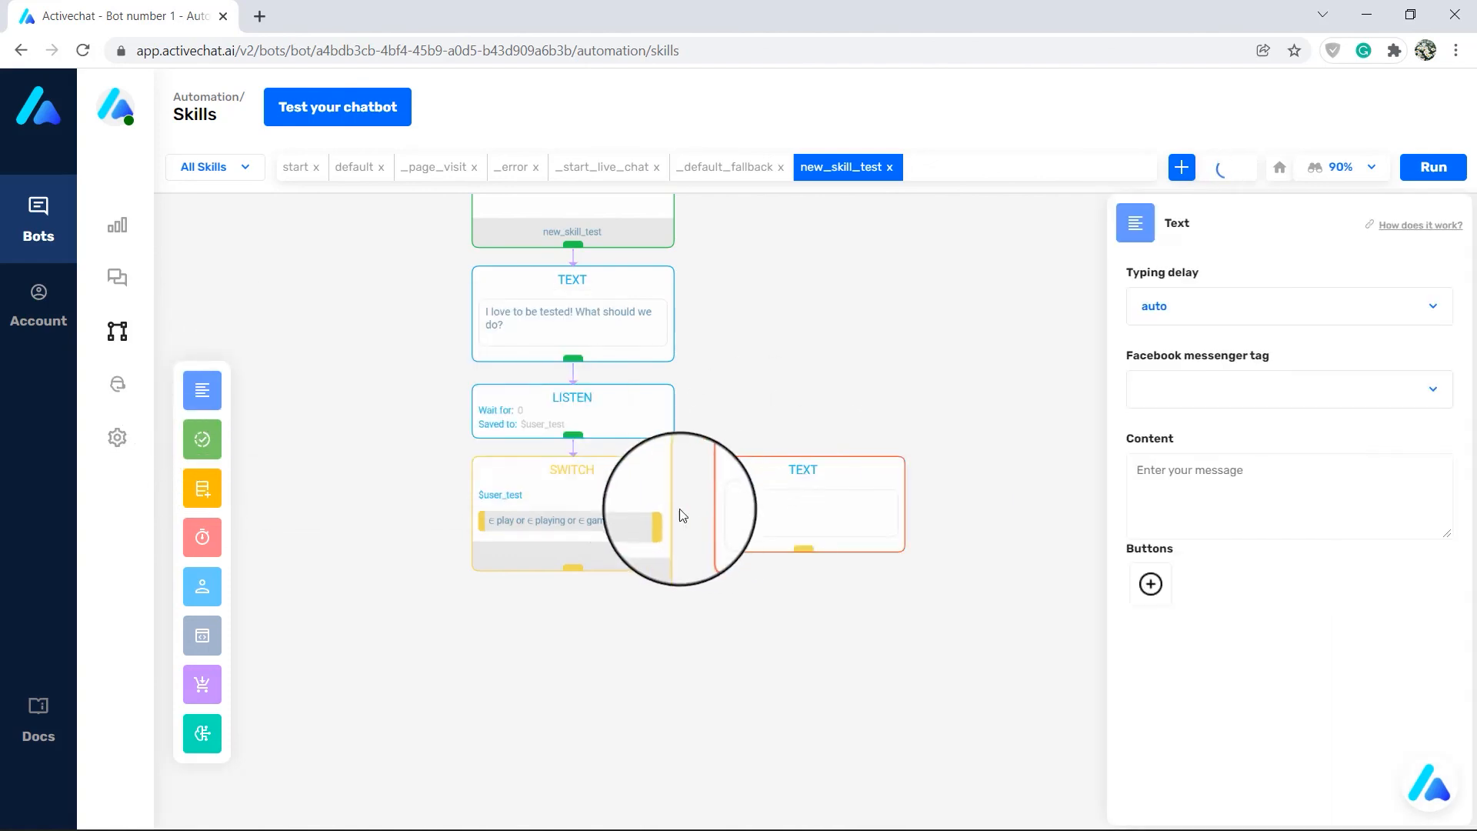
left_click_drag(682, 516, 794, 511)
left_click(1230, 484)
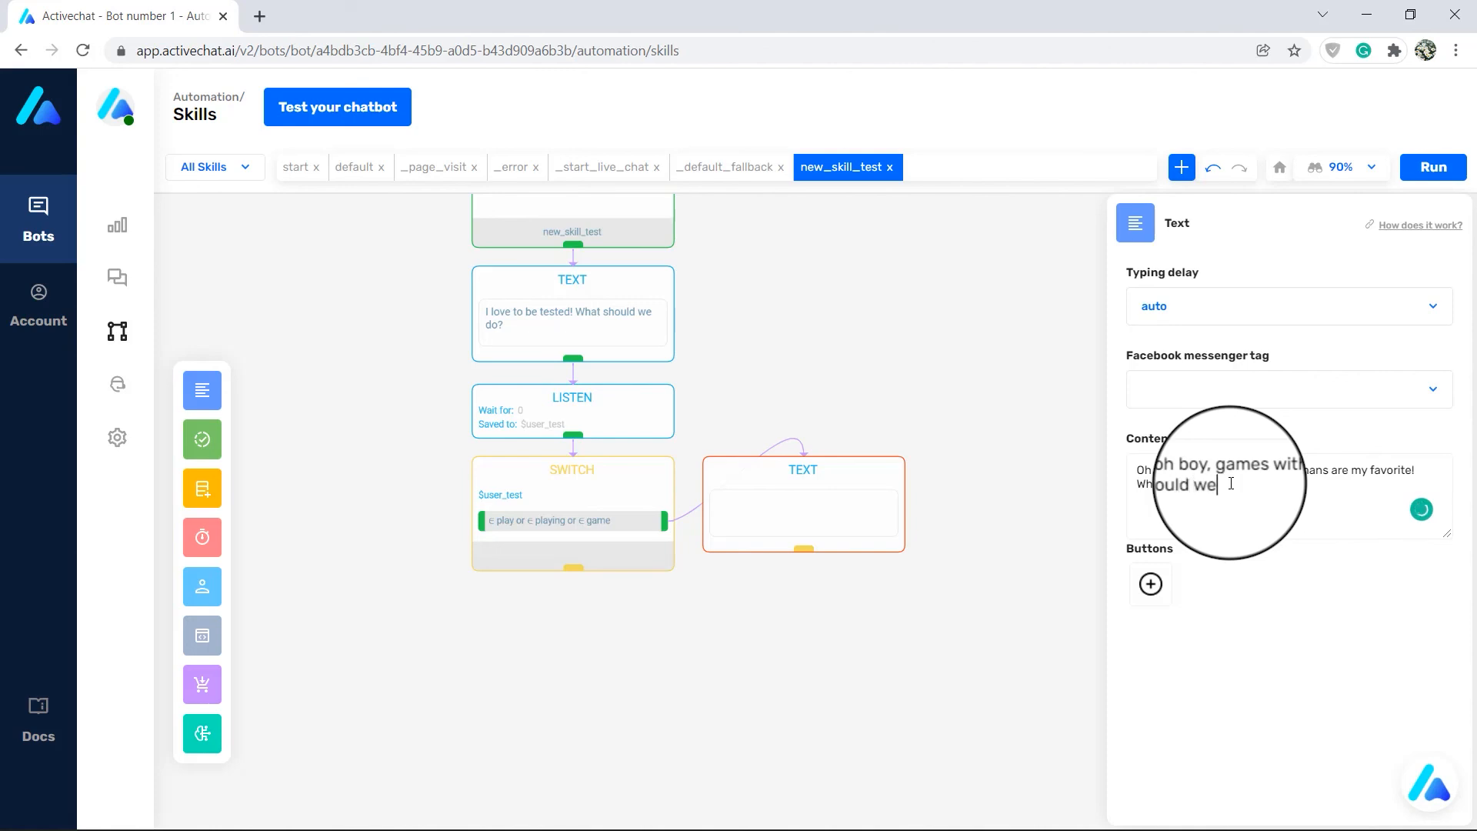
left_click(1062, 508)
Attach a Text block saying "May I suggest something, too?" to the Switch block's default output, and build the chatbot.
mouse_move(204, 389)
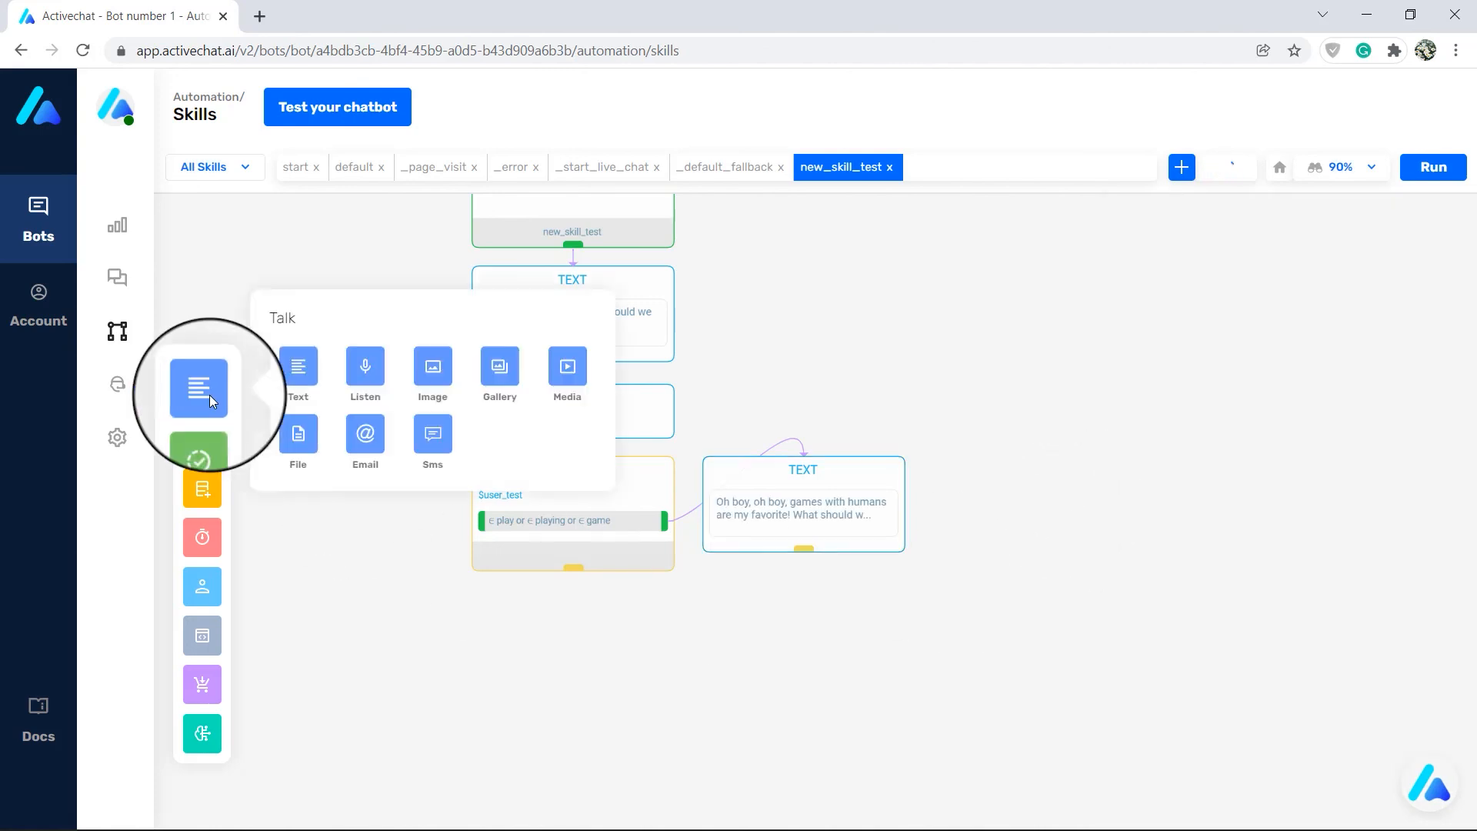
left_click_drag(300, 366, 601, 629)
left_click_drag(574, 569, 577, 627)
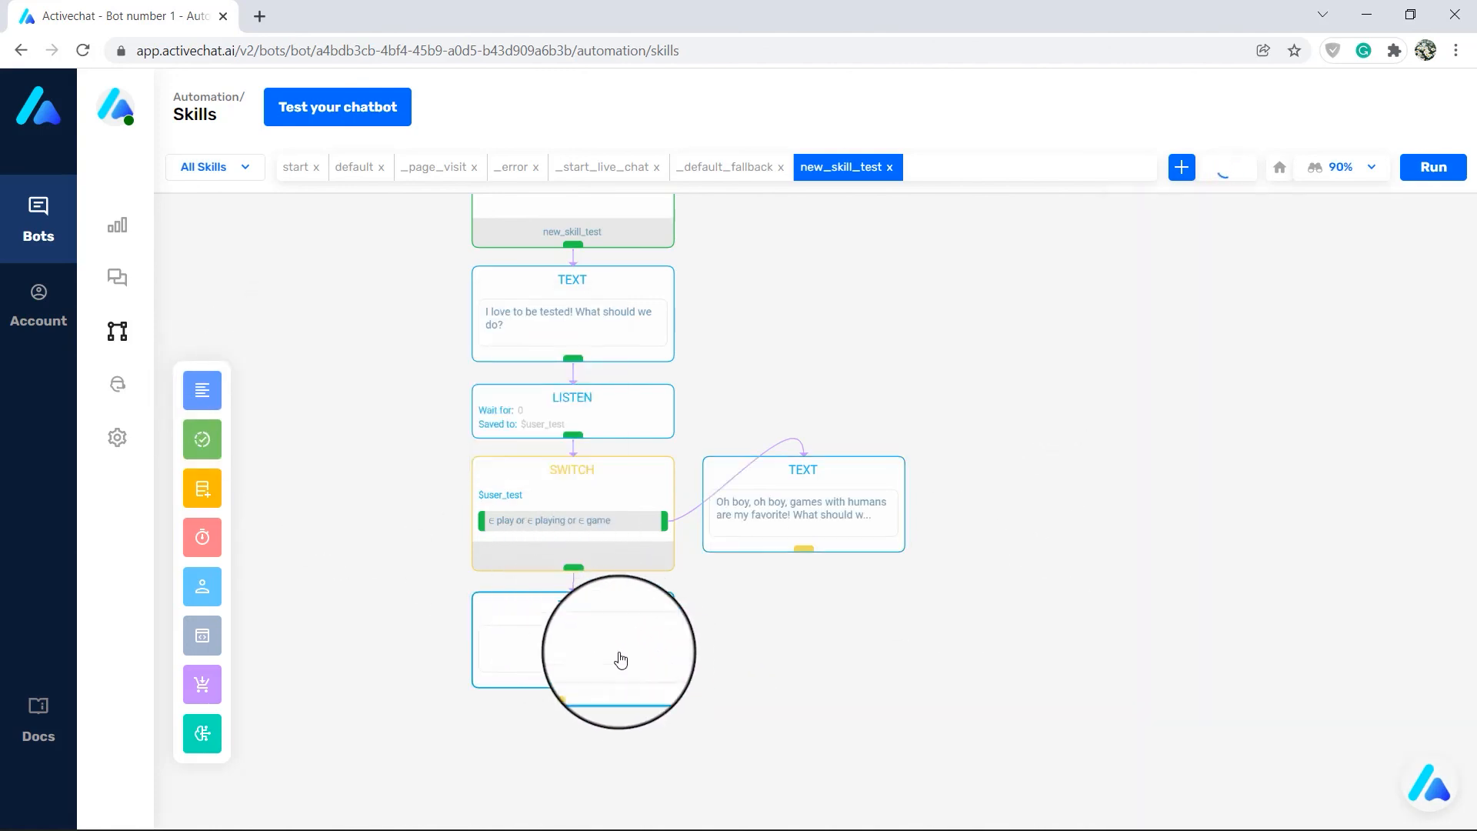
left_click(620, 658)
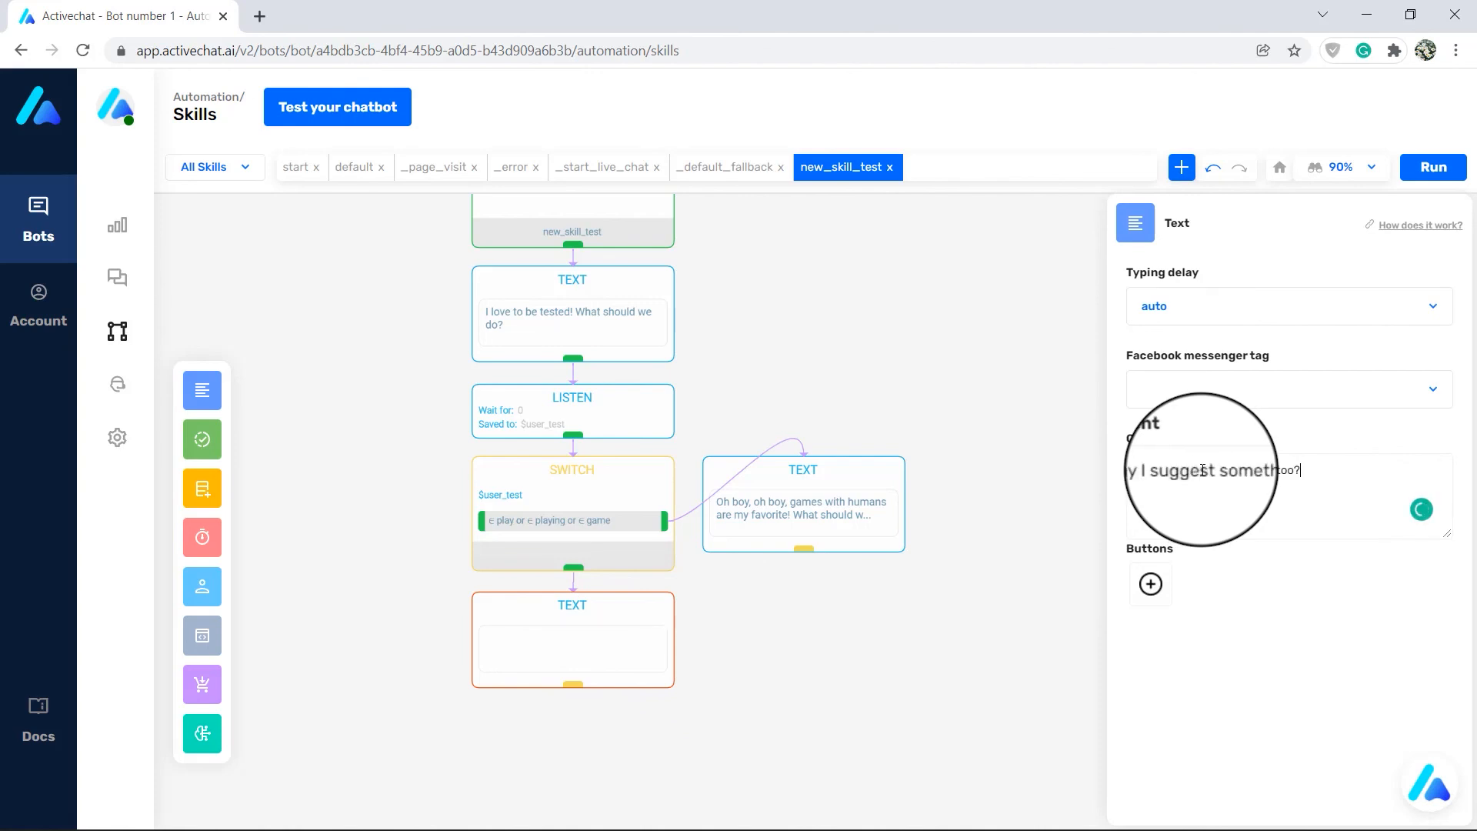
left_click(1036, 583)
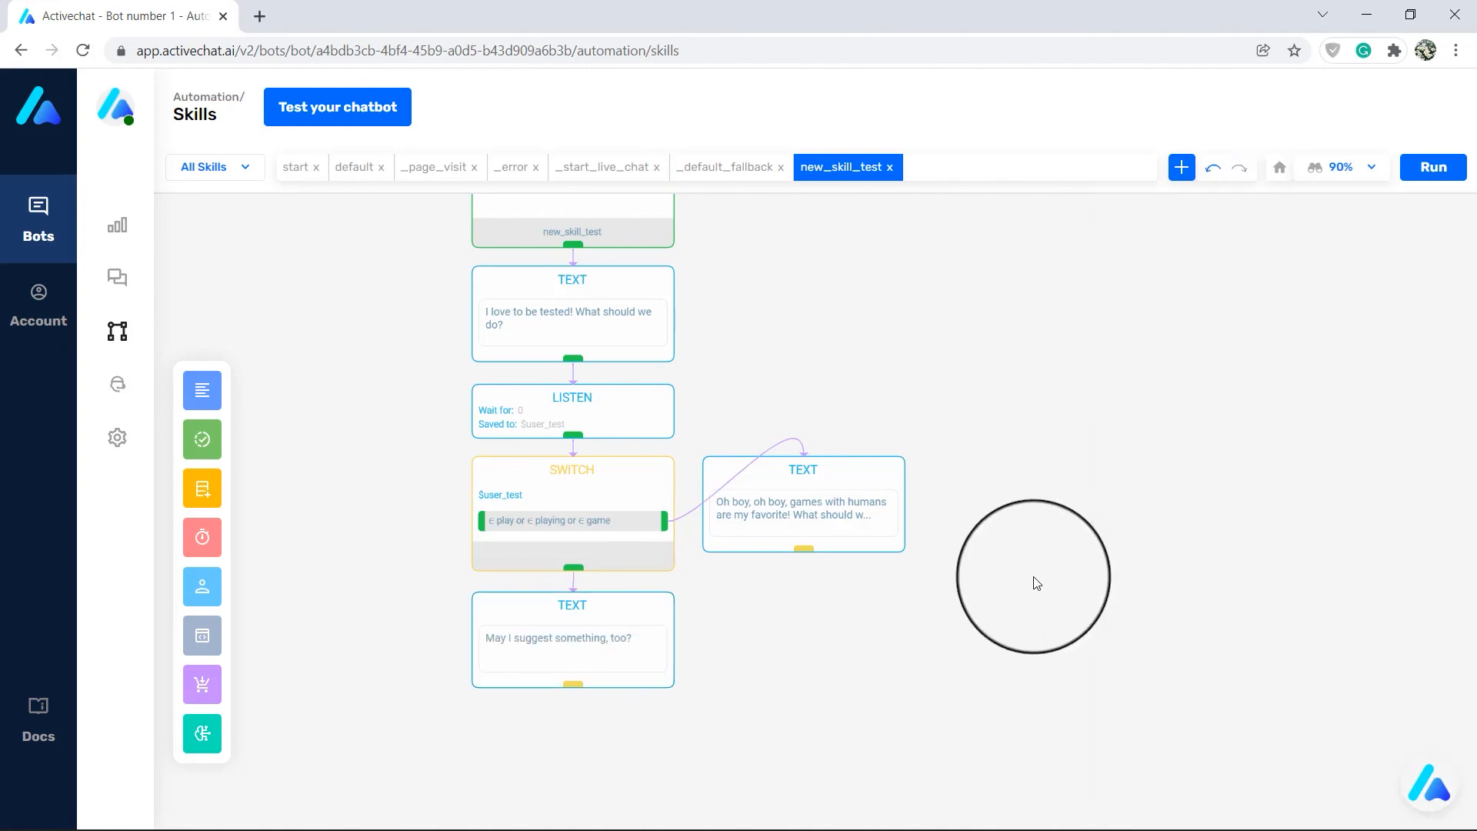
left_click(1433, 167)
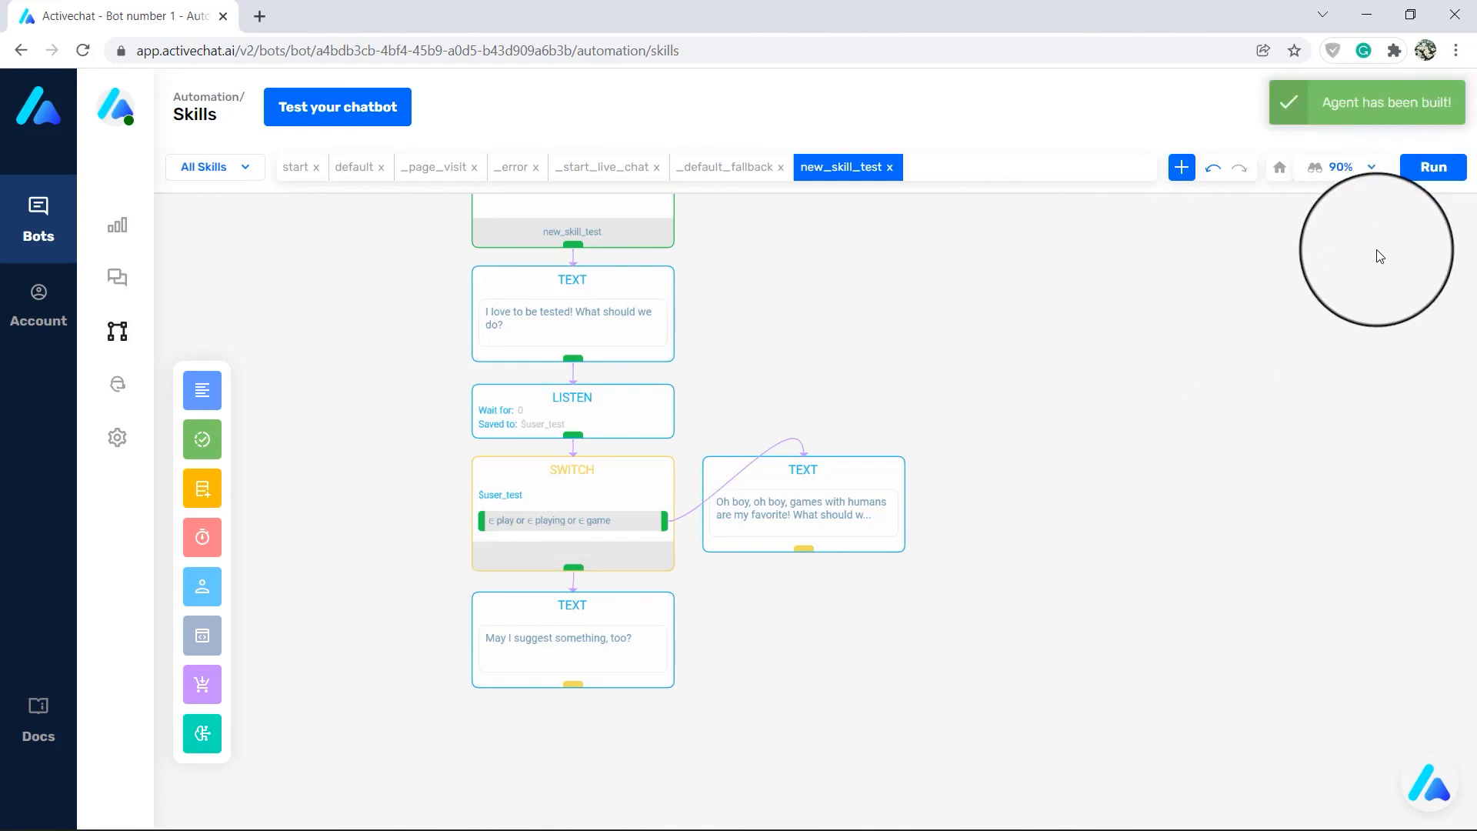